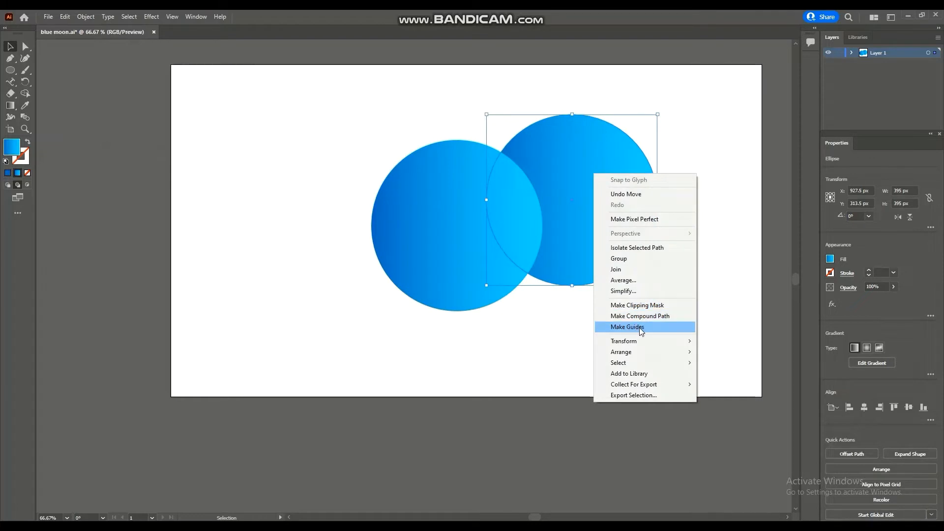
# Step: Bring the overlapping circle to the front, shift it over the other circle, and subtract it with Minus Front to form a crescent
pyautogui.moveTo(634, 352)
pyautogui.click(723, 352)
pyautogui.moveTo(612, 208); pyautogui.dragTo(519, 214)
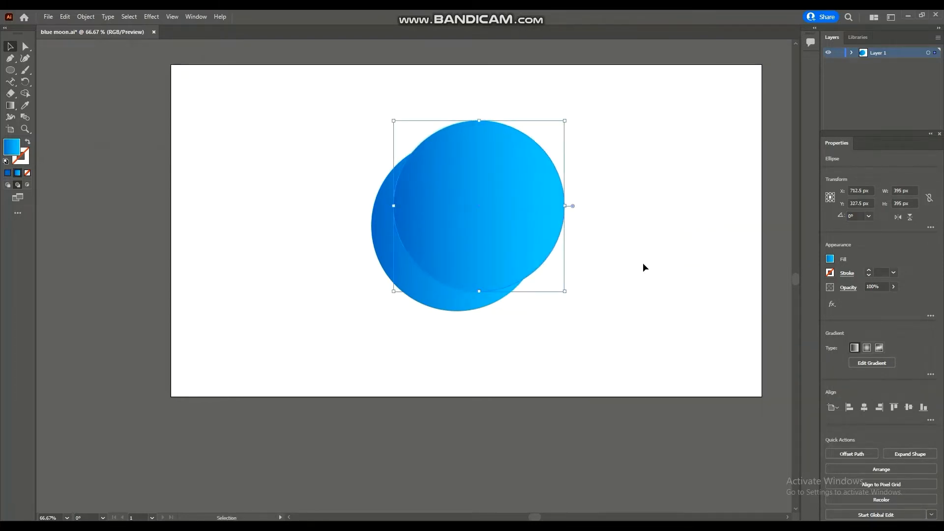
pyautogui.moveTo(707, 338); pyautogui.dragTo(337, 192)
pyautogui.click(847, 395)
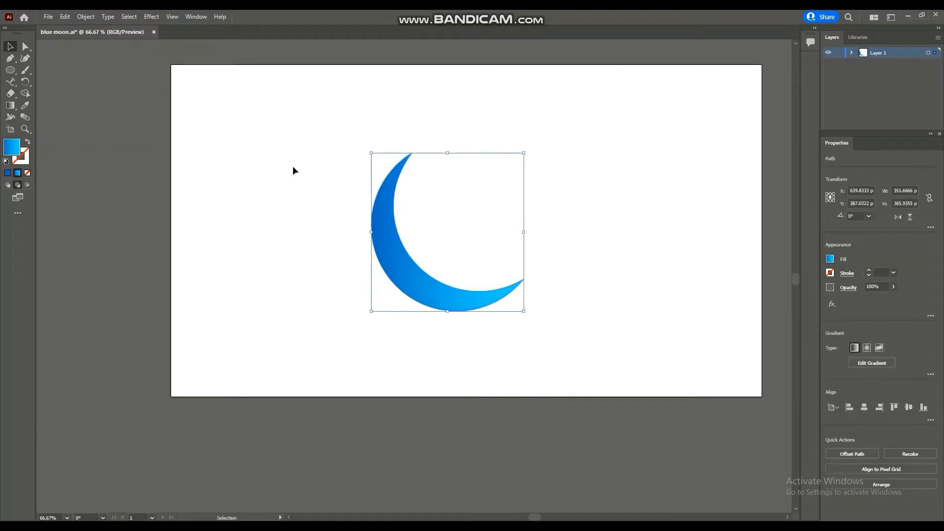
# Step: Rotate the crescent by about 48° so its tips point upward, and move it slightly higher on the artboard
pyautogui.moveTo(525, 318); pyautogui.dragTo(564, 234)
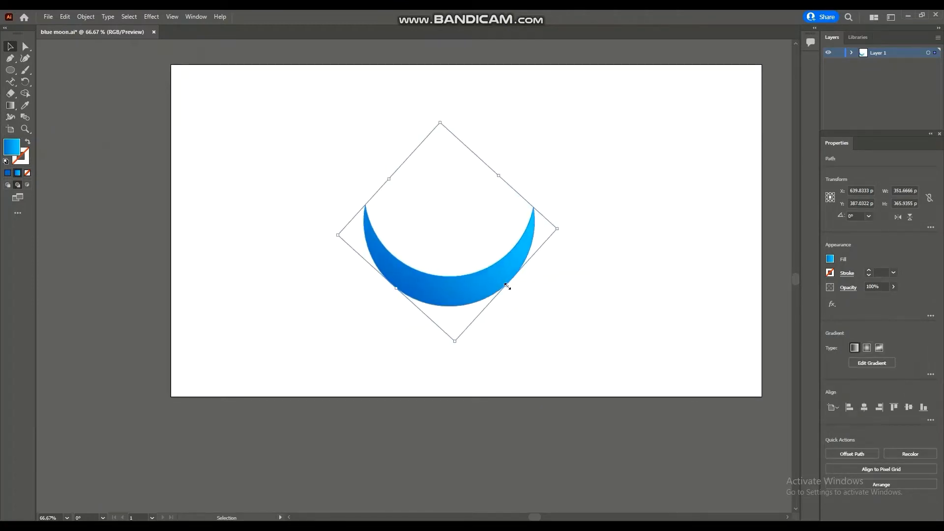
pyautogui.moveTo(449, 286); pyautogui.dragTo(452, 261)
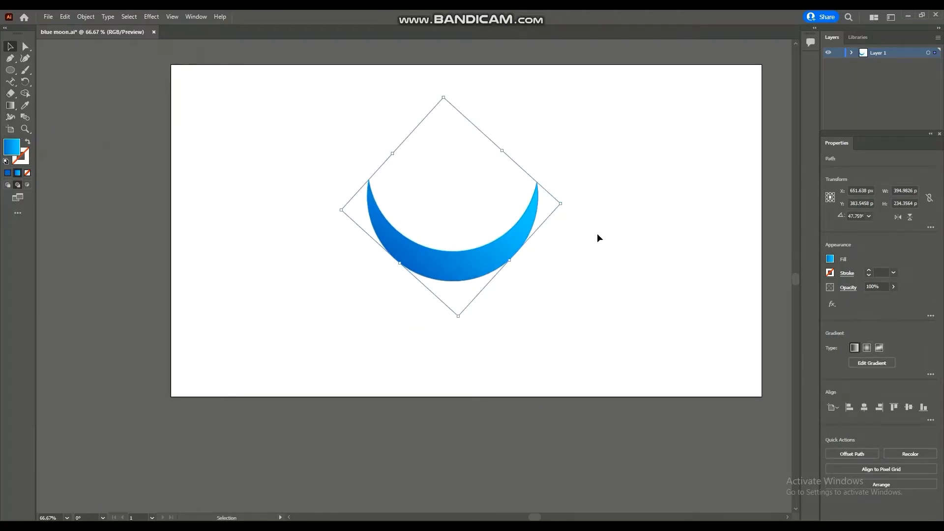
pyautogui.click(640, 241)
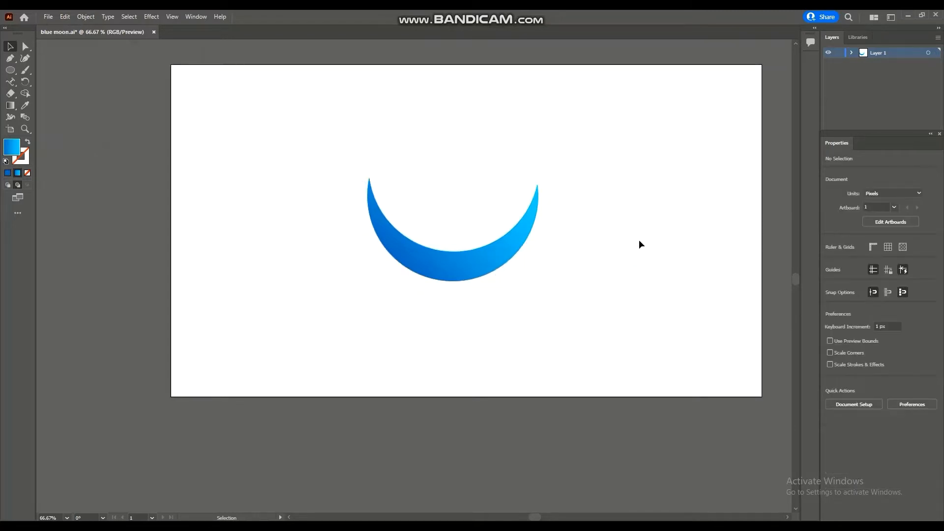
# Step: Set the fill to black (000000) and draw a rectangle about 118 by 215 px beside the crescent
pyautogui.hotkey('ctrl', '1')
pyautogui.moveTo(10, 70); pyautogui.dragTo(39, 70)
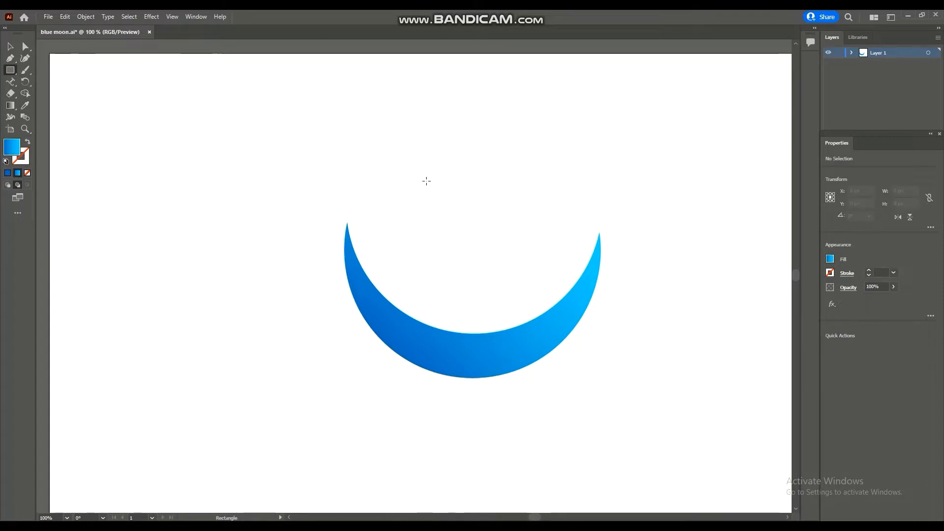
pyautogui.doubleClick(23, 149)
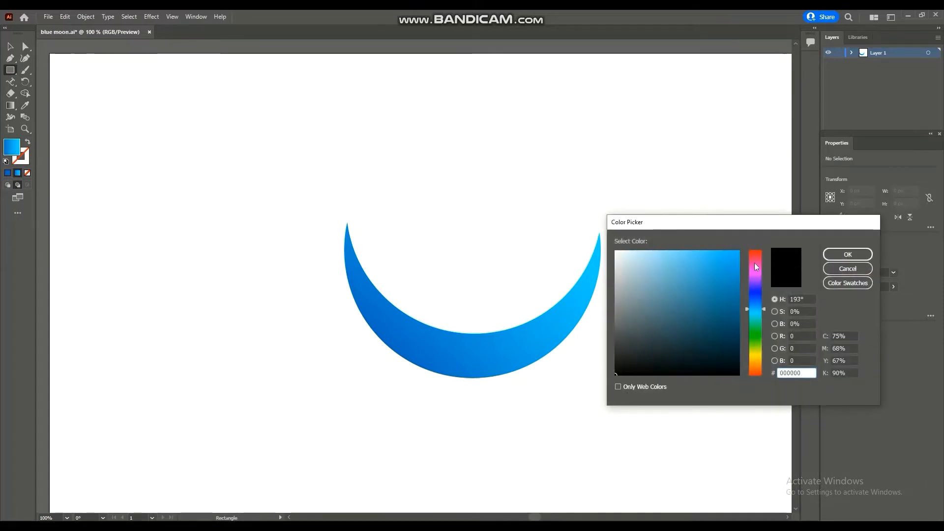
pyautogui.press('Return')
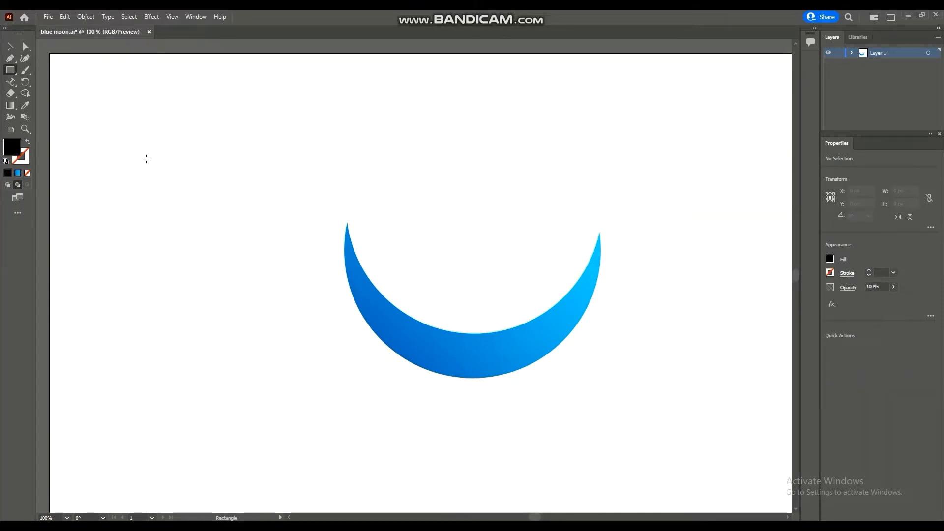
pyautogui.moveTo(179, 170)
pyautogui.mouseDown()
pyautogui.moveTo(259, 270)
pyautogui.moveTo(255, 309)
pyautogui.mouseUp()
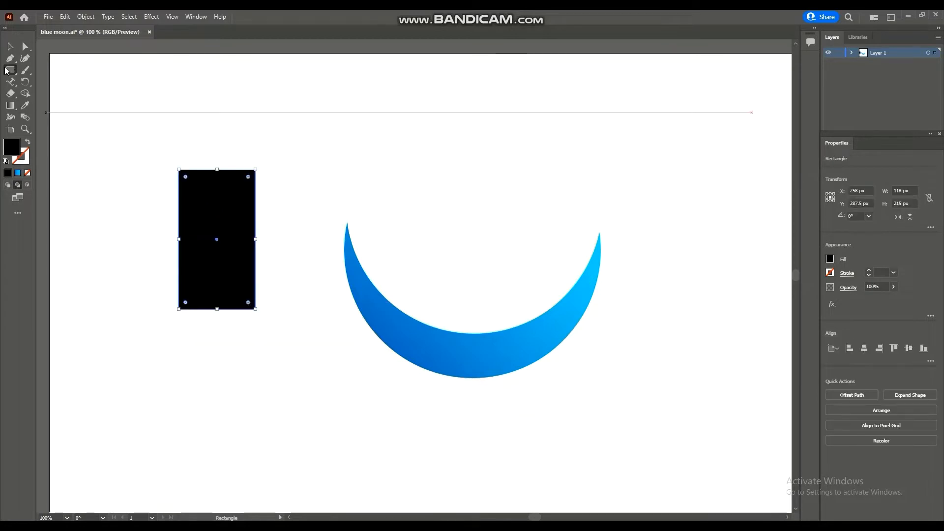
# Step: Draw a square of about 34 by 34 px above the crescent and fill it with white
pyautogui.moveTo(359, 129); pyautogui.dragTo(383, 153)
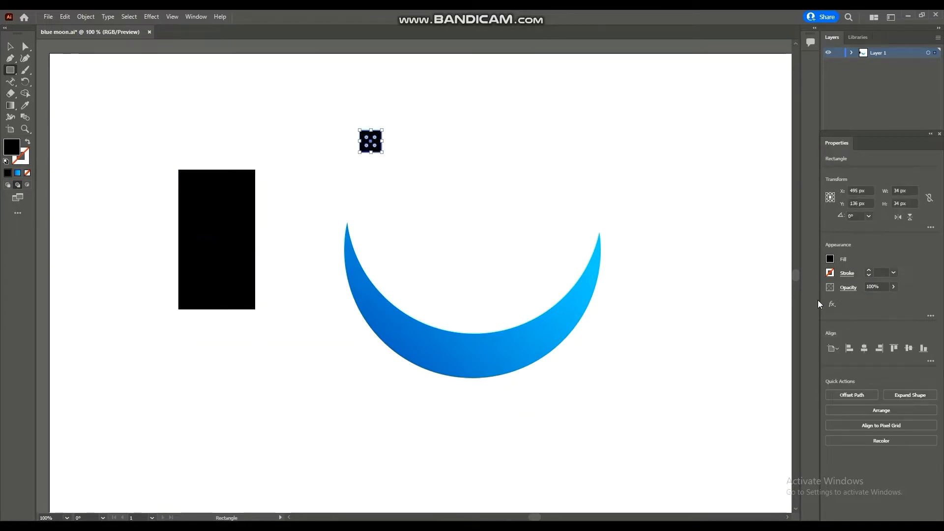
pyautogui.click(830, 258)
pyautogui.click(736, 298)
pyautogui.press('v')
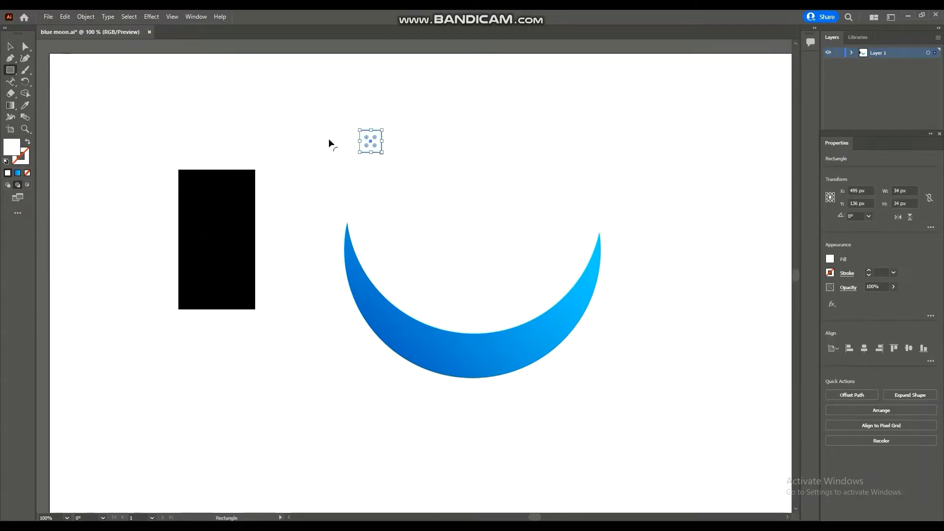
# Step: Place the white square on the black rectangle as a window and bring it to the front
pyautogui.moveTo(374, 143); pyautogui.dragTo(241, 224)
pyautogui.rightClick(221, 195)
pyautogui.moveTo(274, 371)
pyautogui.click(354, 373)
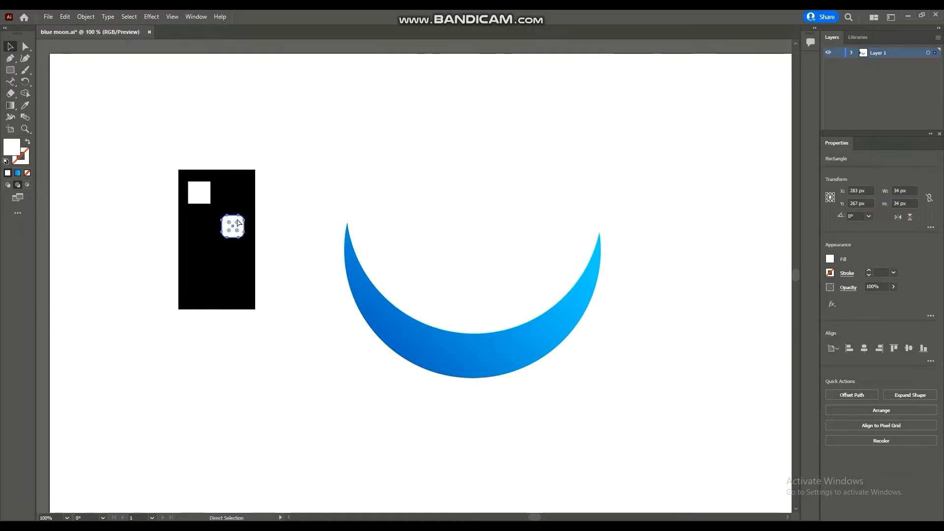
# Step: Duplicate the white window across the black rectangle to form two columns and three rows
pyautogui.hotkey('ctrl', 'z')
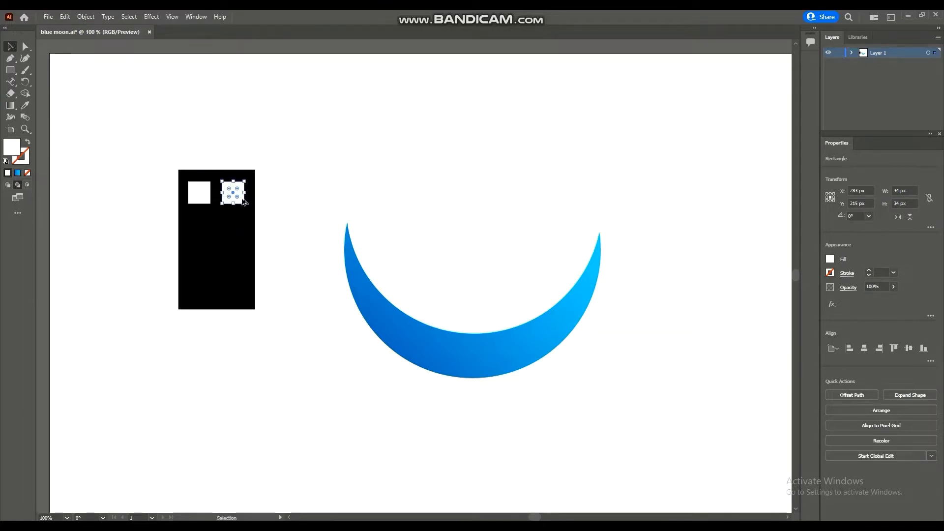
pyautogui.moveTo(244, 202); pyautogui.dragTo(242, 272)
pyautogui.hotkey('ctrl', 'z')
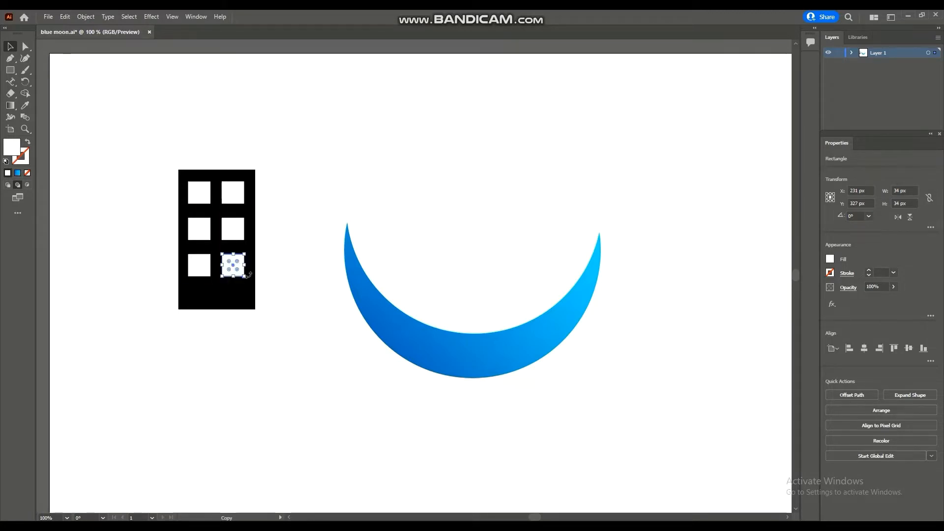
# Step: Shorten the black rectangle from below to a height of about 190 px
pyautogui.click(201, 295)
pyautogui.moveTo(217, 310); pyautogui.dragTo(217, 292)
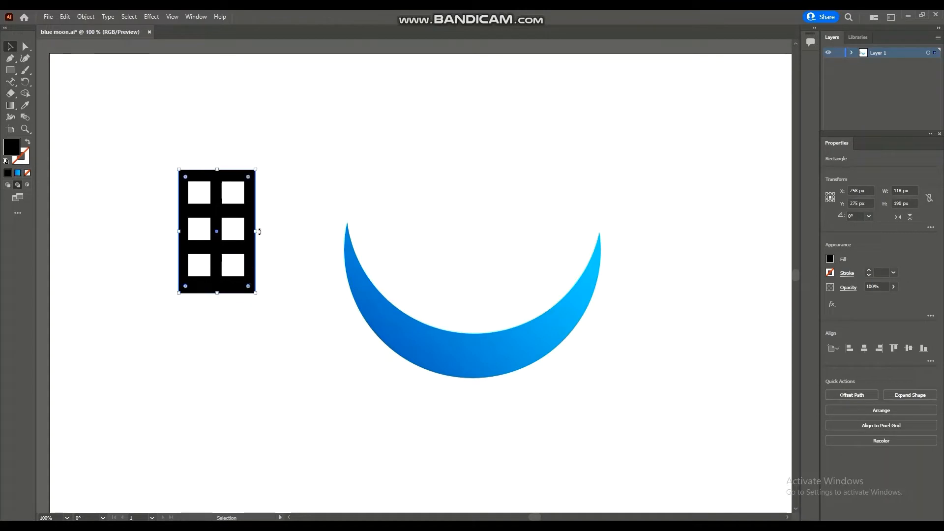
pyautogui.moveTo(256, 232)
pyautogui.mouseDown()
pyautogui.moveTo(239, 233)
pyautogui.moveTo(265, 235)
pyautogui.mouseUp()
pyautogui.hotkey('ctrl', 'z')
pyautogui.moveTo(270, 317); pyautogui.dragTo(168, 234)
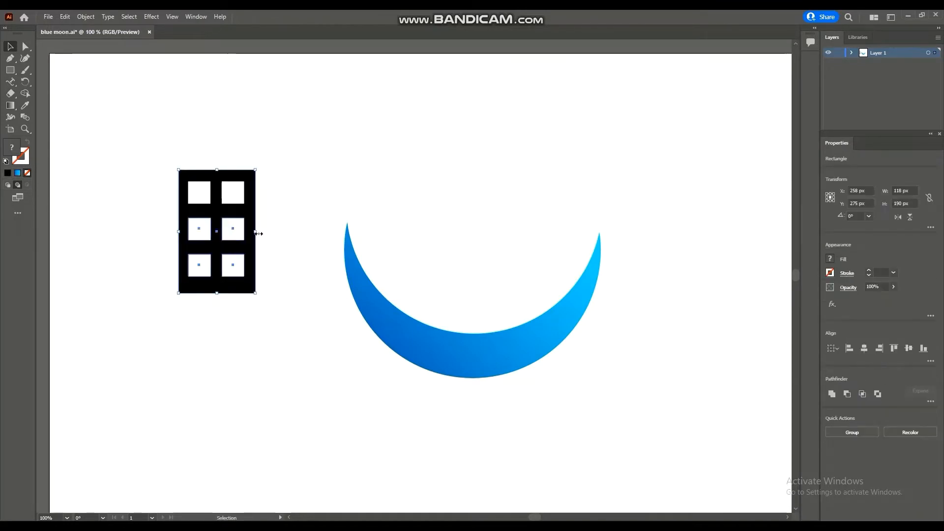
pyautogui.moveTo(255, 232); pyautogui.dragTo(266, 236)
pyautogui.hotkey('ctrl', 'z')
# Step: Resize the building with all its windows to about 92 by 243 px and place it on the middle of the crescent
pyautogui.moveTo(292, 296); pyautogui.dragTo(129, 141)
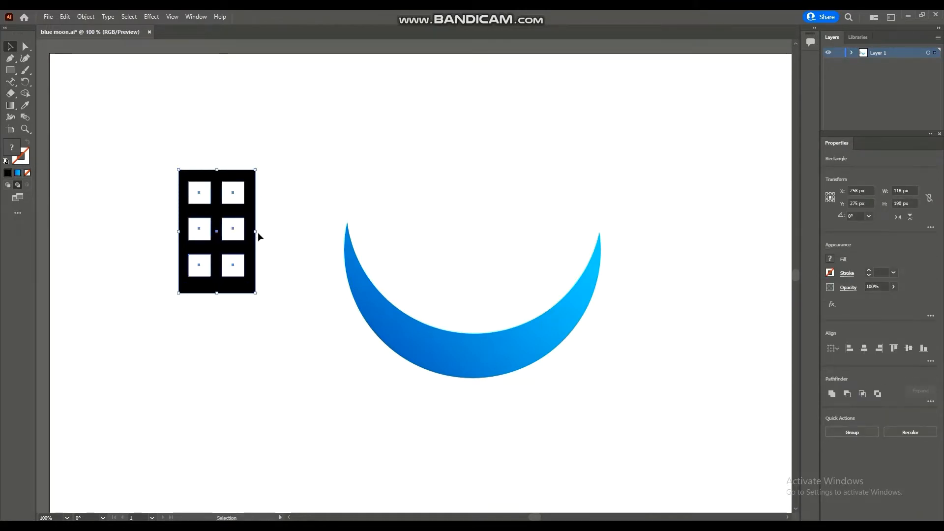
pyautogui.moveTo(256, 232); pyautogui.dragTo(238, 232)
pyautogui.moveTo(208, 170); pyautogui.dragTo(461, 216)
pyautogui.rightClick(525, 332)
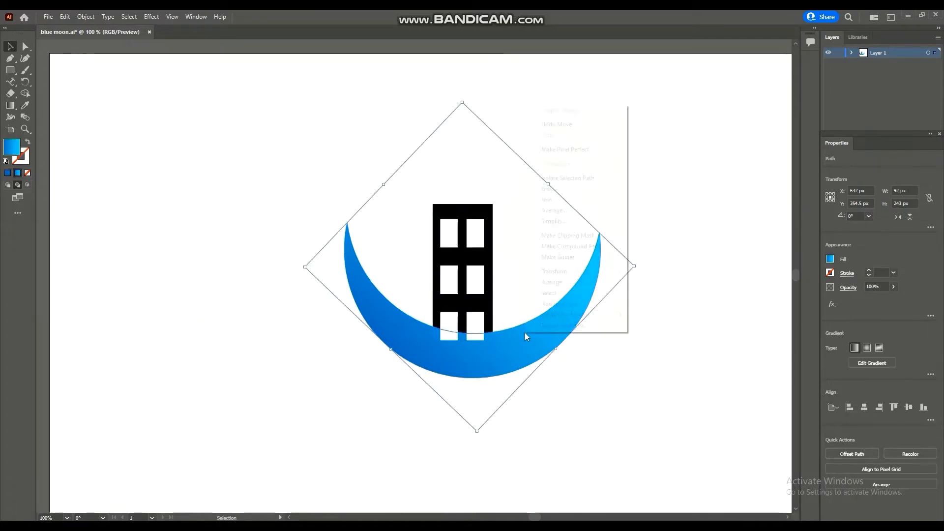
pyautogui.click(635, 282)
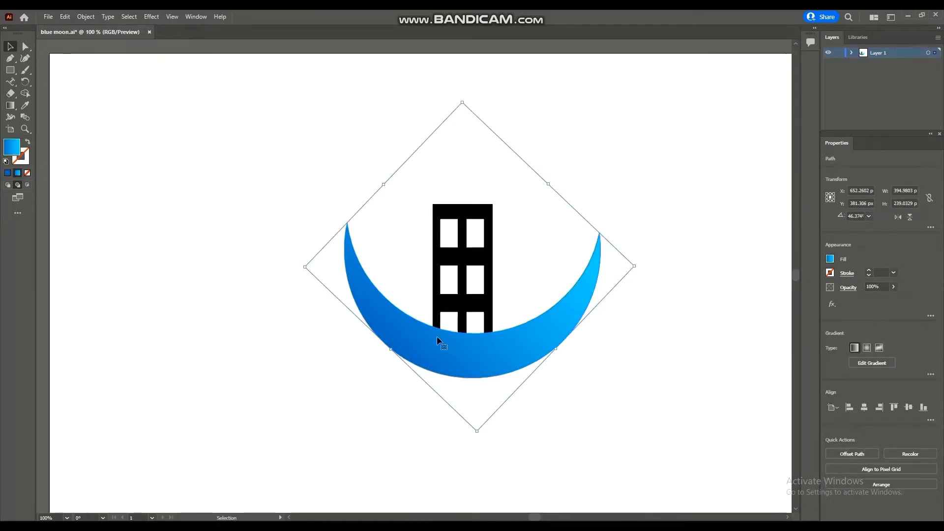
pyautogui.click(486, 210)
pyautogui.moveTo(485, 212); pyautogui.dragTo(490, 189)
pyautogui.hotkey('ctrl', 'z')
pyautogui.rightClick(509, 340)
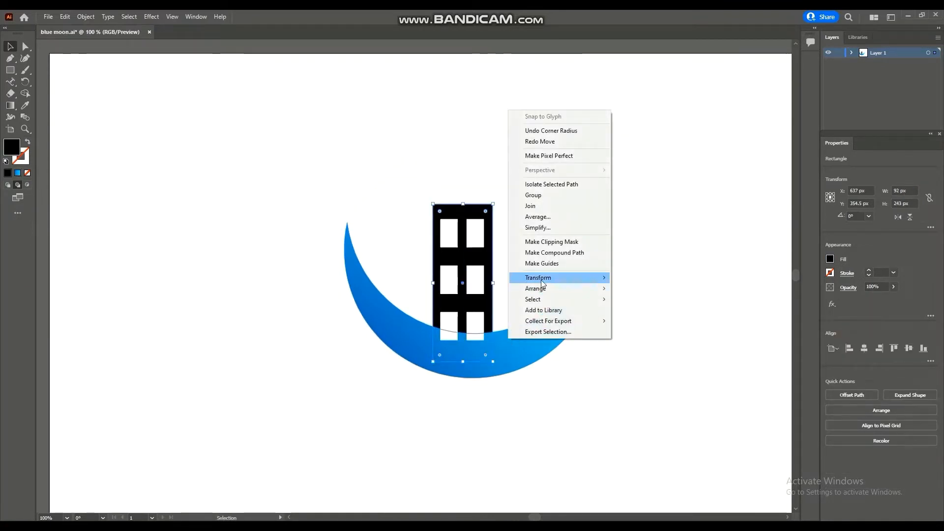
pyautogui.moveTo(546, 286)
pyautogui.click(634, 289)
pyautogui.hotkey('ctrl', 'z')
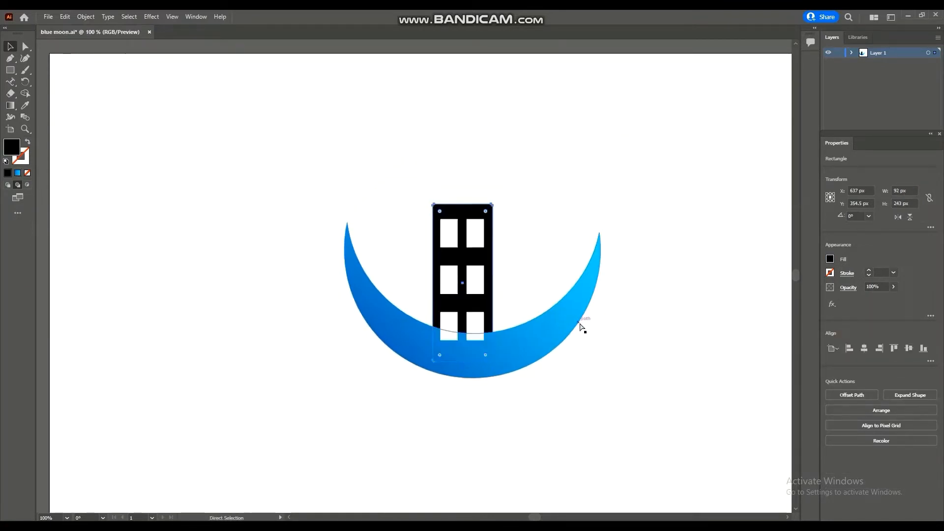
# Step: Bring the crescent to the front so it covers the building's base
pyautogui.click(534, 328)
pyautogui.rightClick(536, 335)
pyautogui.moveTo(566, 285)
pyautogui.click(689, 297)
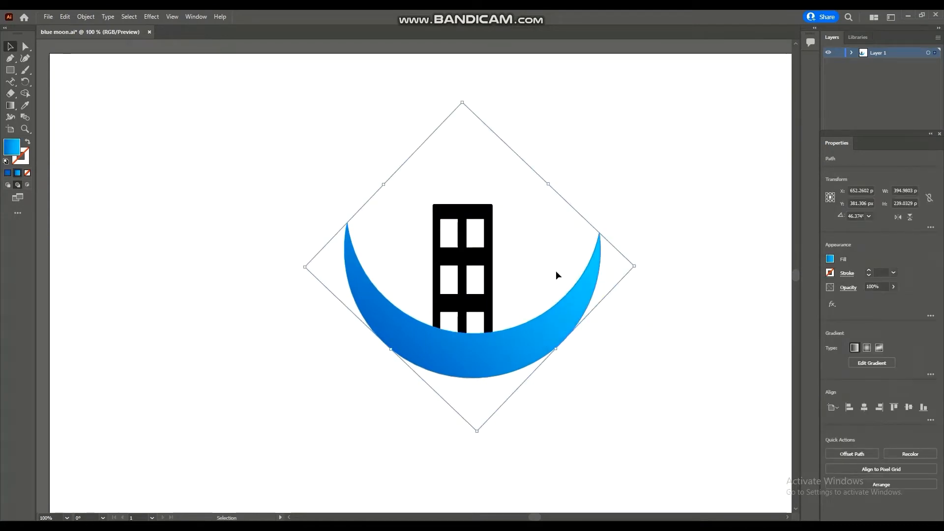
# Step: Stretch the whole building with its windows to a height of about 276 px and raise it at the crescent's centre
pyautogui.click(555, 271)
pyautogui.moveTo(464, 212); pyautogui.dragTo(472, 202)
pyautogui.hotkey('ctrl', 'z')
pyautogui.moveTo(529, 210)
pyautogui.mouseDown()
pyautogui.moveTo(446, 303)
pyautogui.moveTo(417, 321)
pyautogui.mouseUp()
pyautogui.moveTo(468, 212); pyautogui.dragTo(472, 165)
pyautogui.press('Return')
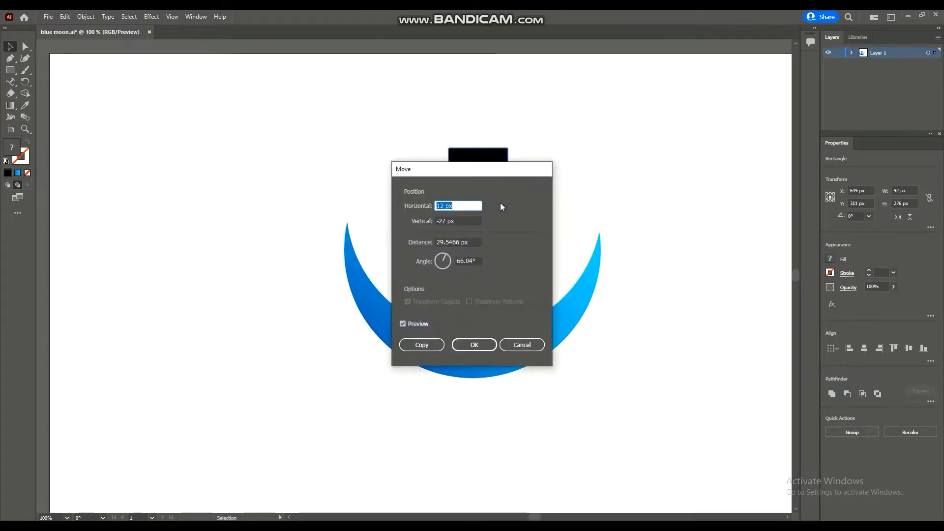
pyautogui.click(523, 345)
pyautogui.click(400, 214)
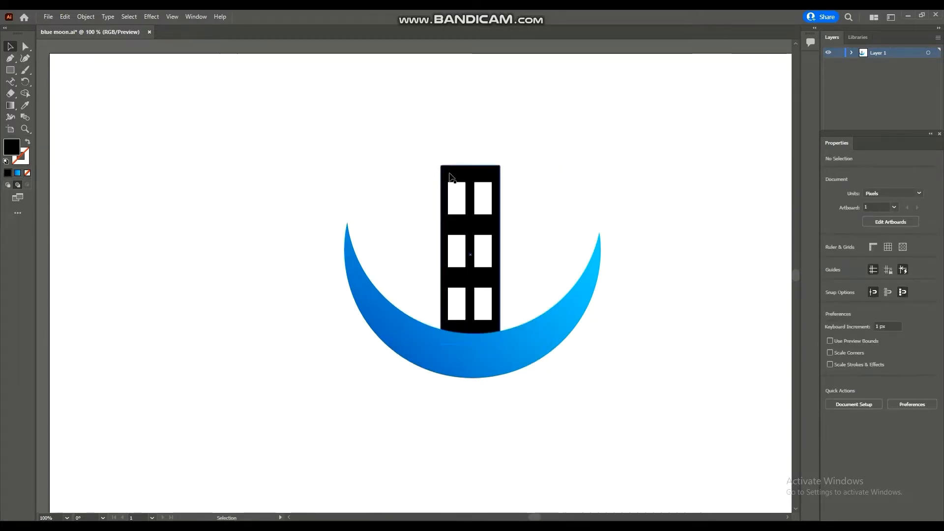
pyautogui.moveTo(451, 177); pyautogui.dragTo(180, 216)
pyautogui.press('a')
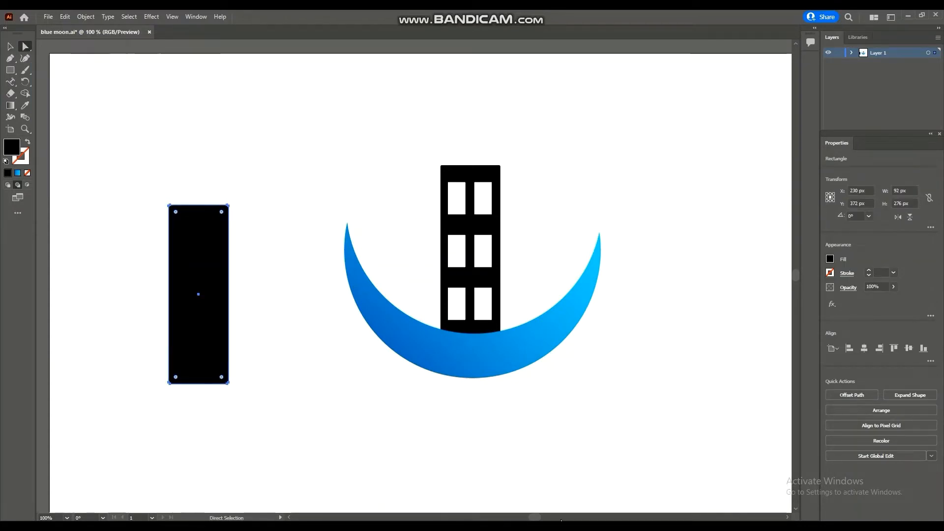
pyautogui.moveTo(539, 518); pyautogui.dragTo(529, 518)
pyautogui.hotkey('ctrl', '+')
pyautogui.hotkey('ctrl', '+')
pyautogui.scroll(2, 506, 264)
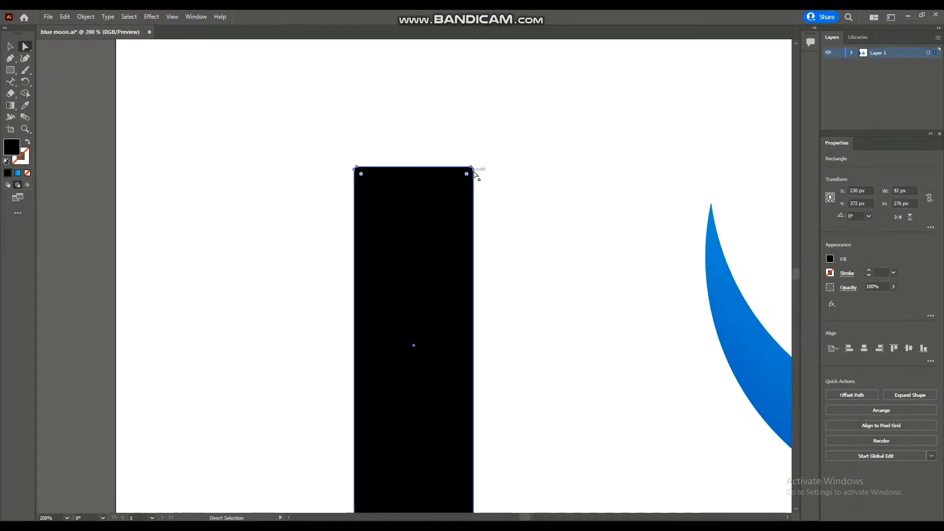
pyautogui.moveTo(474, 171); pyautogui.dragTo(475, 246)
pyautogui.hotkey('ctrl', 'z')
pyautogui.hotkey('ctrl', 'z')
pyautogui.hotkey('ctrl', 'z')
pyautogui.hotkey('ctrl', 'z')
pyautogui.hotkey('ctrl', '-')
pyautogui.hotkey('ctrl', '-')
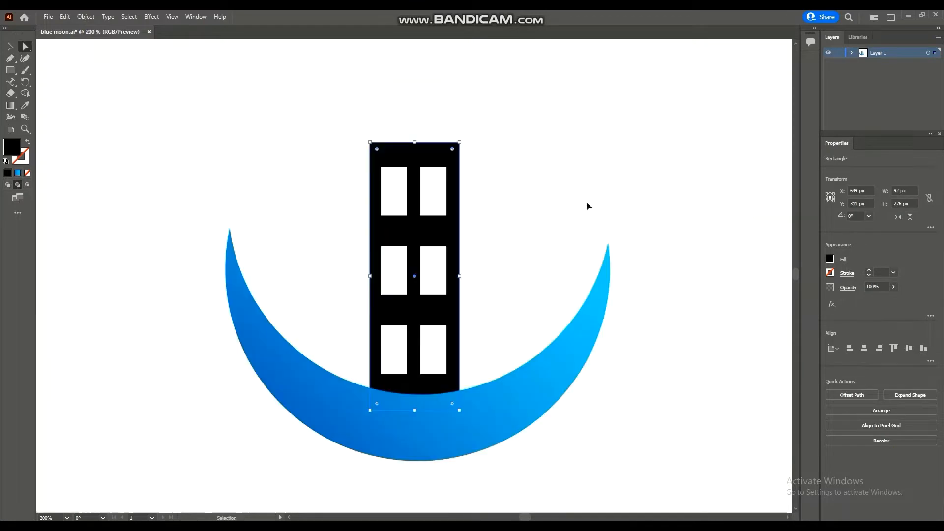
# Step: Draw a black rectangle about 110 by 248 px beside the crescent and lower its top-right corner to form a slanted roof
pyautogui.press('m')
pyautogui.moveTo(155, 174); pyautogui.dragTo(226, 335)
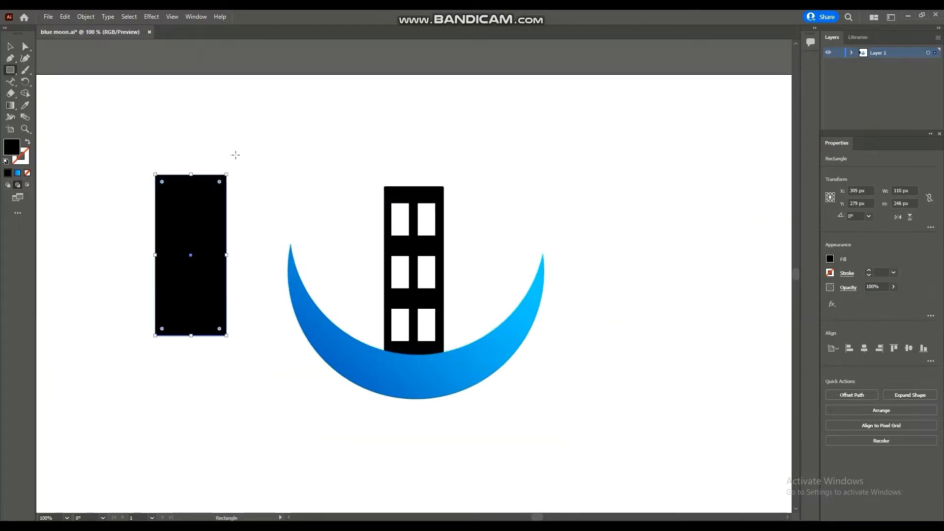
pyautogui.moveTo(542, 518); pyautogui.dragTo(531, 517)
pyautogui.scroll(2, 594, 272)
pyautogui.hotkey('ctrl', '=')
pyautogui.hotkey('ctrl', '=')
pyautogui.scroll(1, 543, 215)
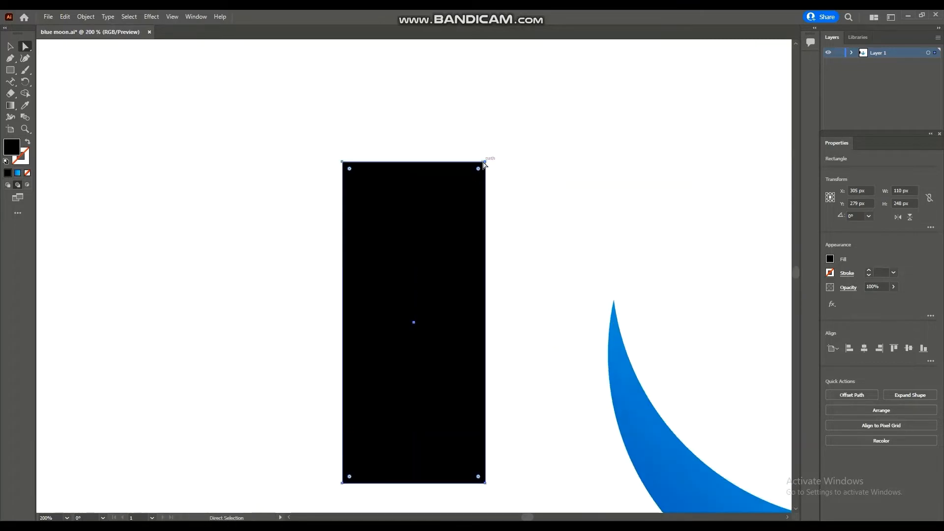
pyautogui.moveTo(485, 164); pyautogui.dragTo(485, 276)
pyautogui.click(507, 250)
# Step: Draw a thin vertical rectangle about 11 by 191 px beside the slanted building and give it a gradient fill
pyautogui.moveTo(10, 70); pyautogui.dragTo(47, 71)
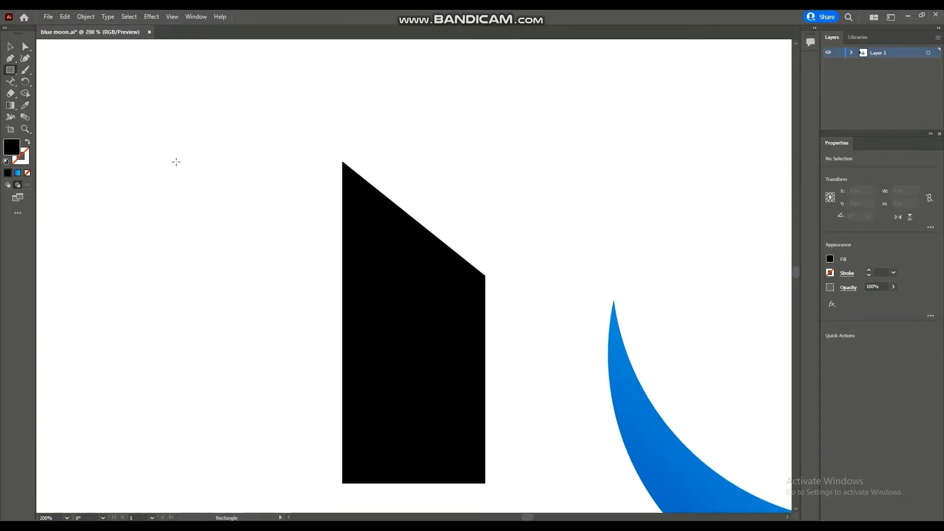
pyautogui.moveTo(227, 217)
pyautogui.mouseDown()
pyautogui.moveTo(257, 468)
pyautogui.moveTo(242, 465)
pyautogui.mouseUp()
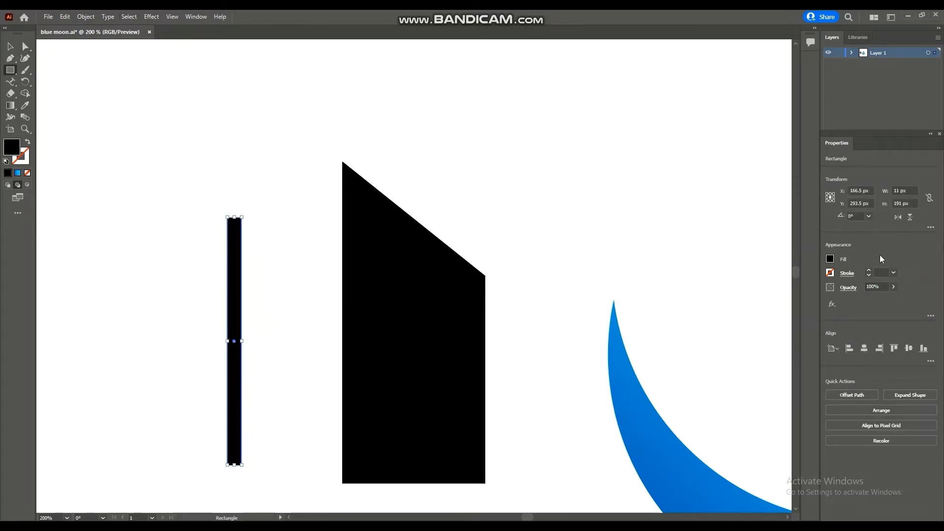
pyautogui.click(829, 260)
pyautogui.click(833, 261)
pyautogui.click(21, 174)
# Step: Change the thin rectangle's gradient colors to run from white to light gray
pyautogui.doubleClick(583, 365)
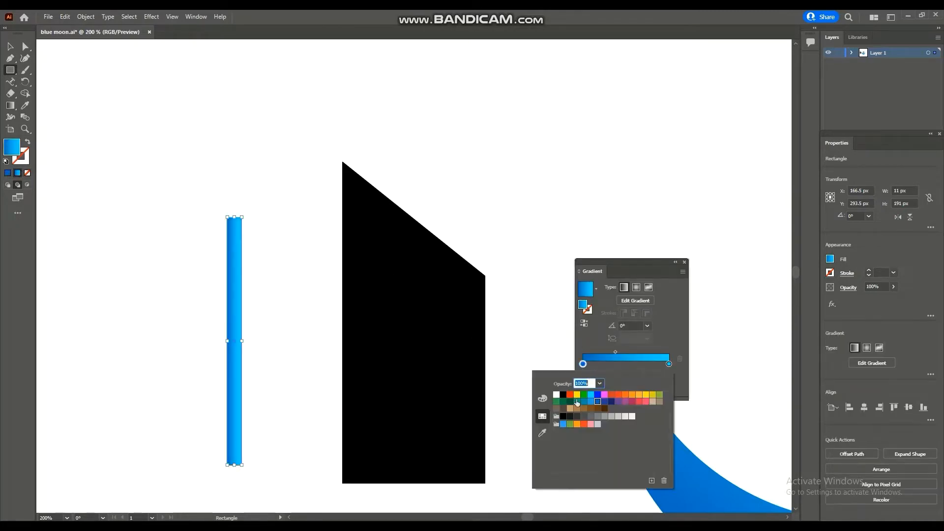
pyautogui.click(556, 395)
pyautogui.doubleClick(669, 364)
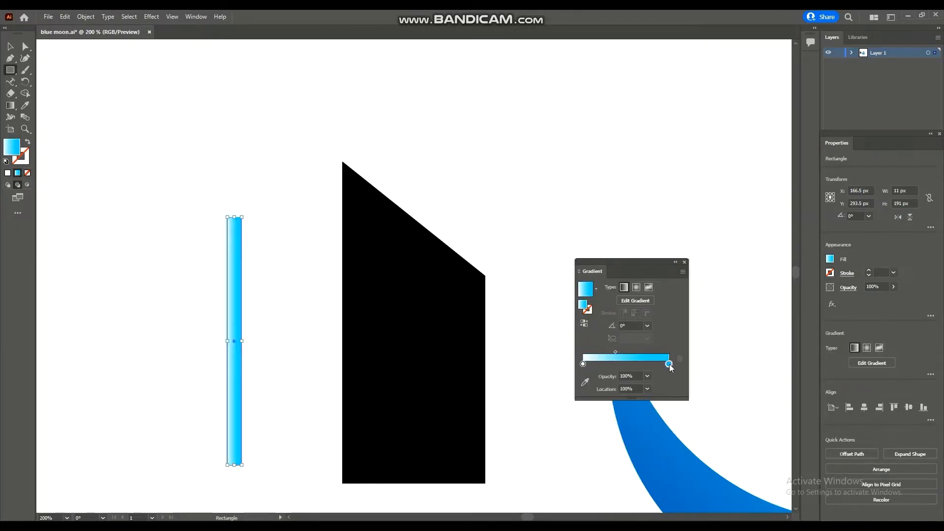
pyautogui.click(631, 418)
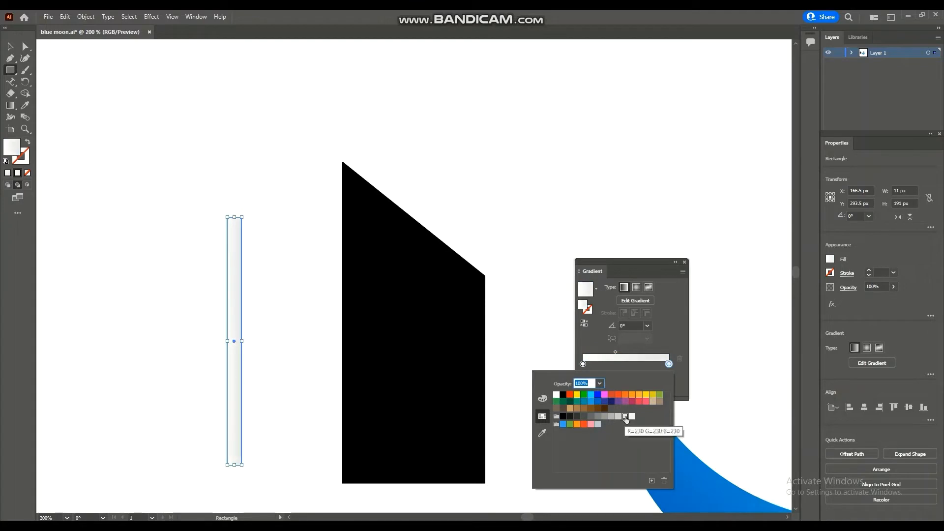
pyautogui.click(684, 262)
pyautogui.click(684, 262)
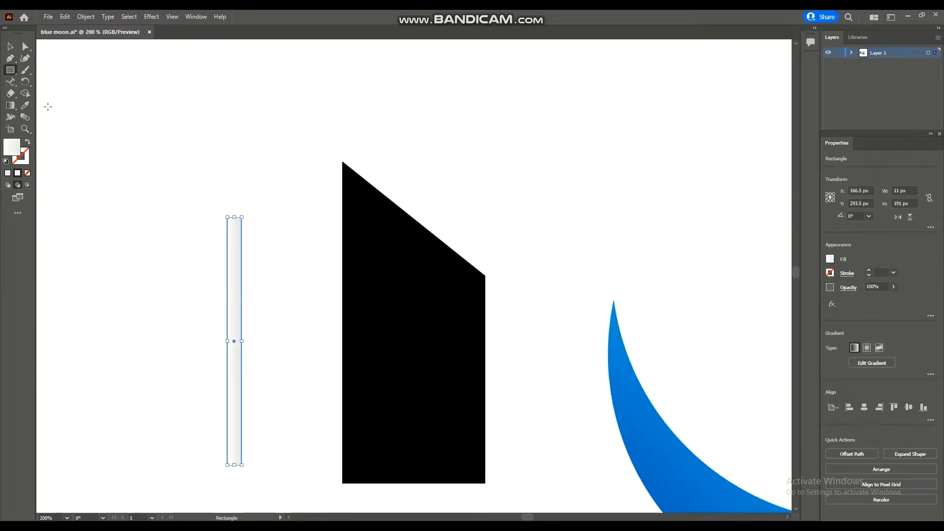
# Step: Move the thin gradient strip onto the slanted building near its left edge and bring it to the front
pyautogui.press('a')
pyautogui.press('v')
pyautogui.moveTo(236, 326); pyautogui.dragTo(381, 325)
pyautogui.rightClick(381, 319)
pyautogui.moveTo(443, 270)
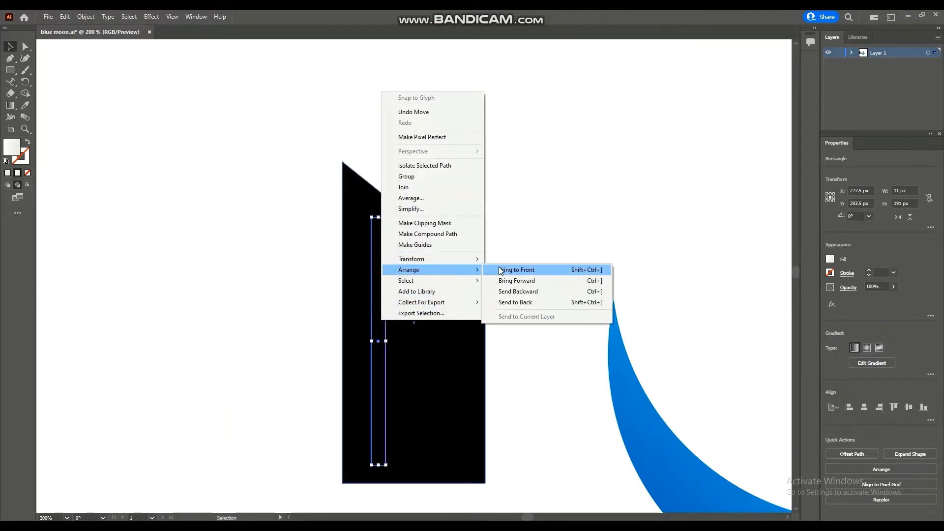
pyautogui.click(513, 270)
pyautogui.moveTo(376, 264); pyautogui.dragTo(358, 251)
# Step: Stretch the strip downward to a height of about 208 px and lower its top-right corner to follow the roof slope
pyautogui.moveTo(360, 452); pyautogui.dragTo(359, 474)
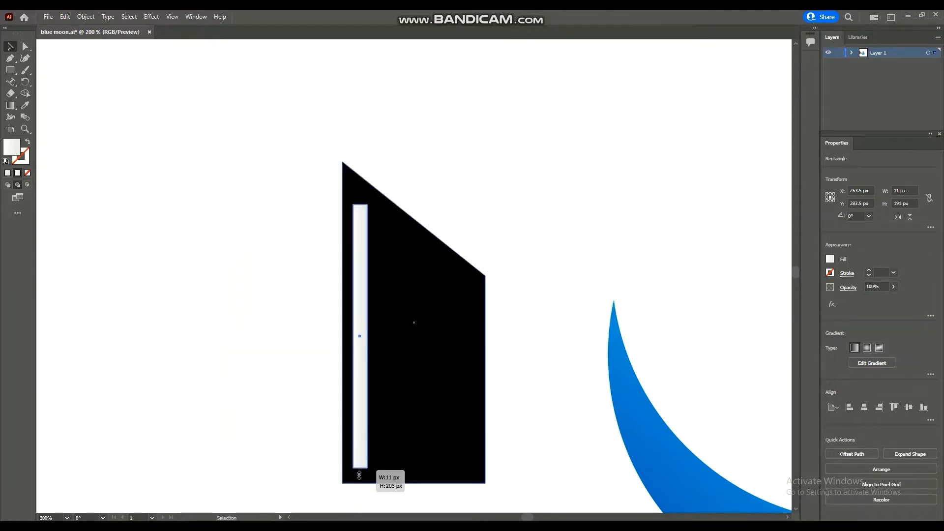
pyautogui.hotkey('ctrl', '=')
pyautogui.hscroll(-1, 556, 192)
pyautogui.scroll(4, 579, 190)
pyautogui.hotkey('ctrl', '=')
pyautogui.scroll(5, 578, 189)
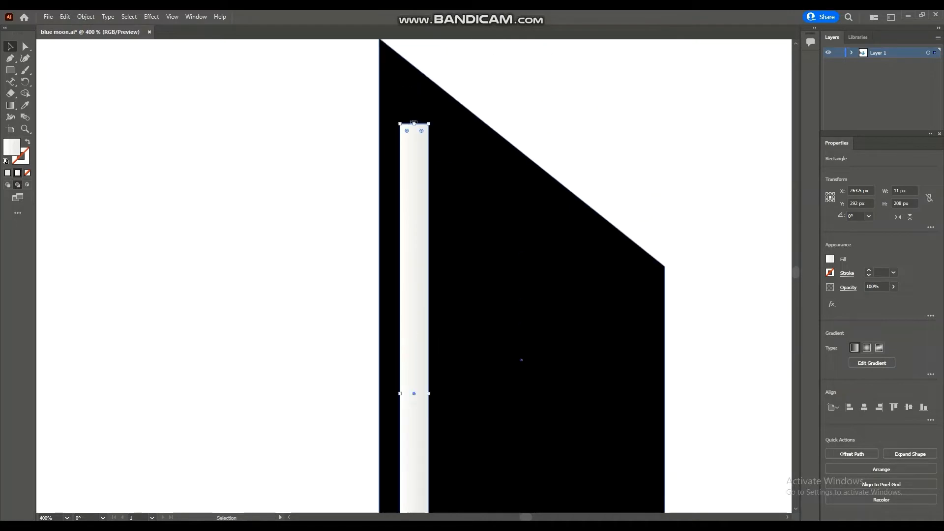
pyautogui.press('a')
pyautogui.moveTo(429, 124); pyautogui.dragTo(430, 148)
pyautogui.scroll(-2, 443, 191)
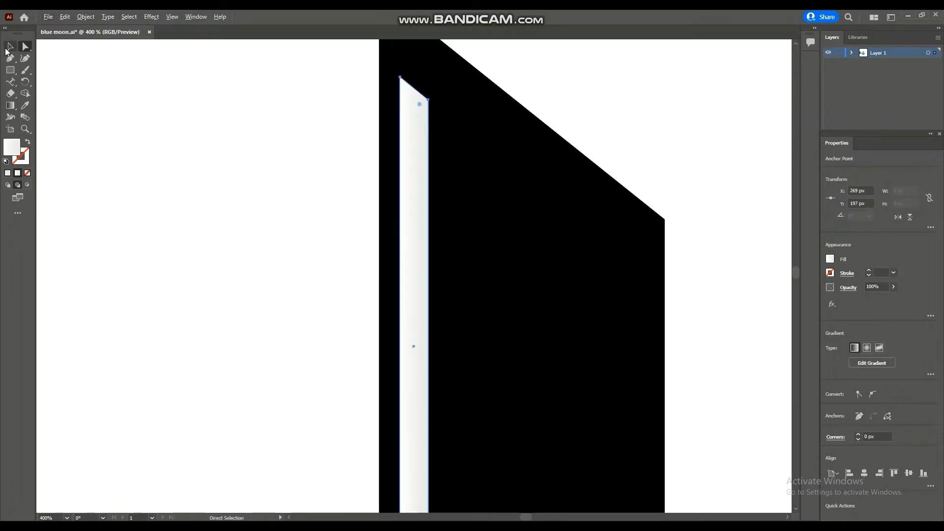
pyautogui.press('v')
pyautogui.moveTo(408, 294); pyautogui.dragTo(450, 299)
pyautogui.scroll(-4, 522, 293)
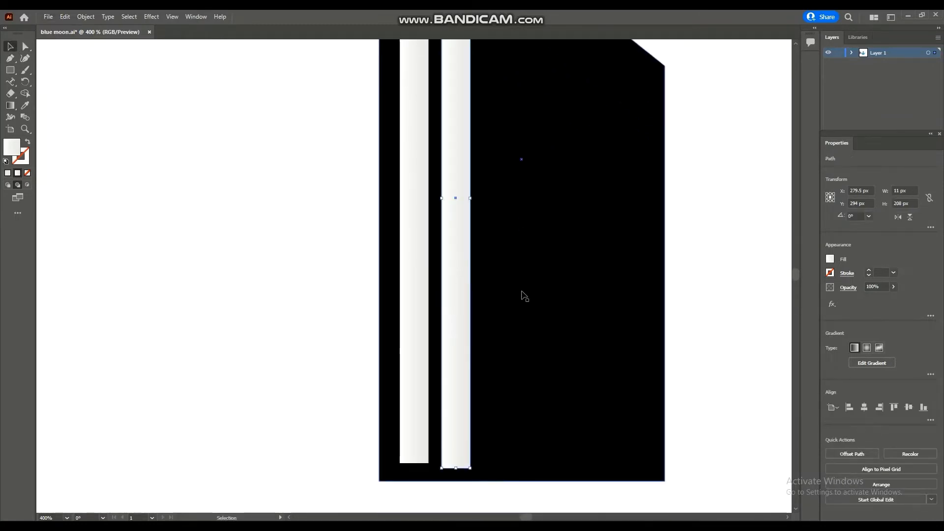
pyautogui.hotkey('ctrl', 'z')
# Step: Duplicate the slanted strip just to its right, leaving a narrow black gap between the two
pyautogui.moveTo(408, 356); pyautogui.dragTo(458, 358)
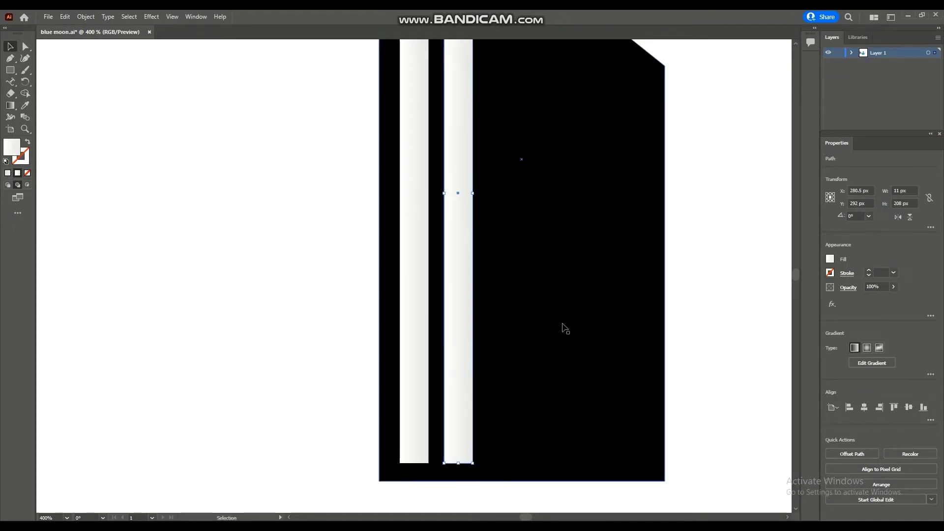
pyautogui.scroll(5, 538, 152)
pyautogui.scroll(3, 491, 123)
pyautogui.moveTo(459, 100); pyautogui.dragTo(458, 133)
pyautogui.scroll(-5, 521, 182)
pyautogui.scroll(5, 517, 174)
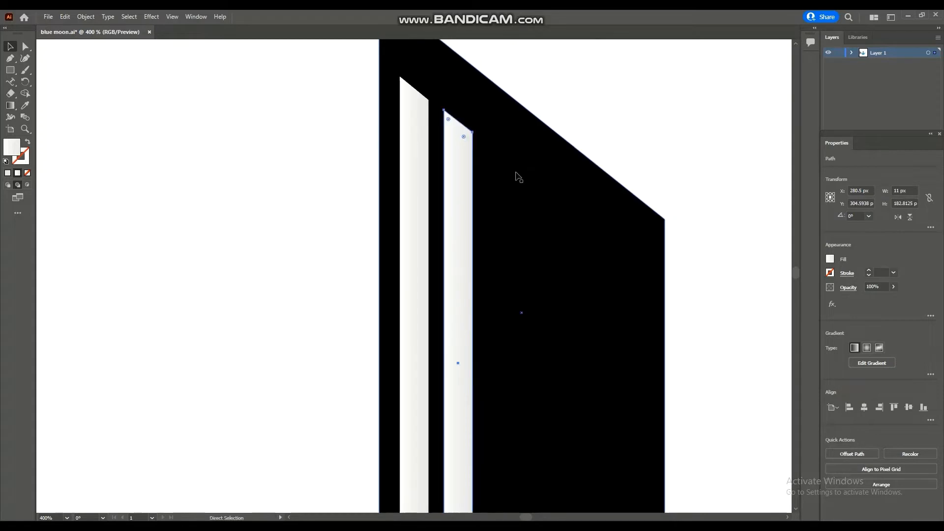
pyautogui.scroll(-2, 516, 175)
pyautogui.moveTo(463, 219); pyautogui.dragTo(507, 218)
pyautogui.hotkey('ctrl', 'z')
pyautogui.hotkey('ctrl', 'z')
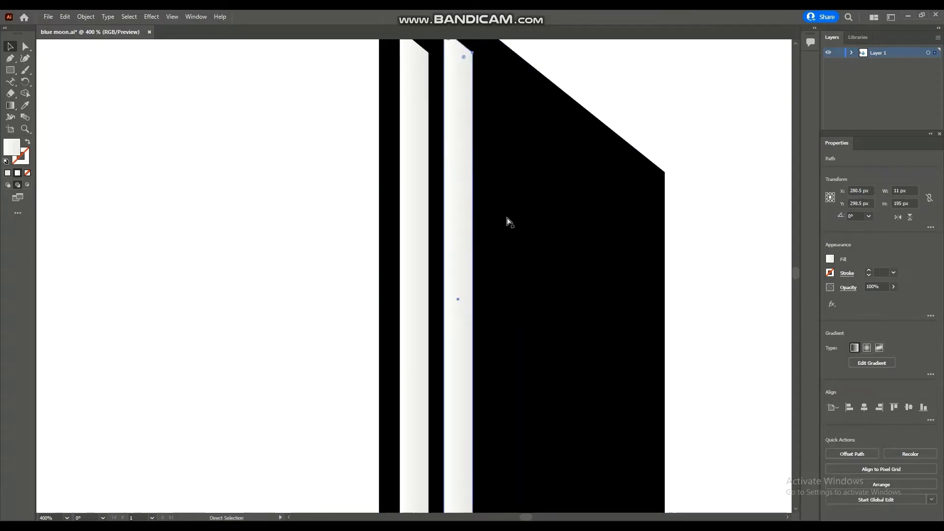
# Step: Shorten the second strip from its top to a height of about 195 px, below the roof slope
pyautogui.scroll(6, 507, 220)
pyautogui.scroll(-5, 472, 197)
pyautogui.scroll(2, 471, 181)
pyautogui.moveTo(459, 88); pyautogui.dragTo(461, 122)
pyautogui.scroll(-4, 462, 146)
pyautogui.scroll(2, 482, 152)
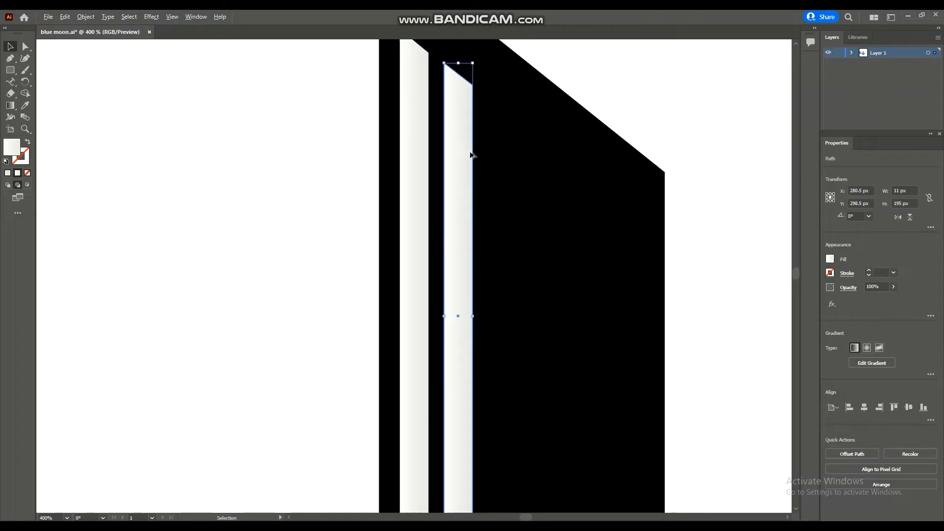
# Step: Copy the second strip to make a third about 182 px high, and duplicate that as a fourth at equal spacing
pyautogui.moveTo(472, 154); pyautogui.dragTo(546, 179)
pyautogui.scroll(-3, 541, 156)
pyautogui.scroll(3, 527, 143)
pyautogui.scroll(3, 511, 128)
pyautogui.scroll(-4, 509, 147)
pyautogui.scroll(3, 585, 162)
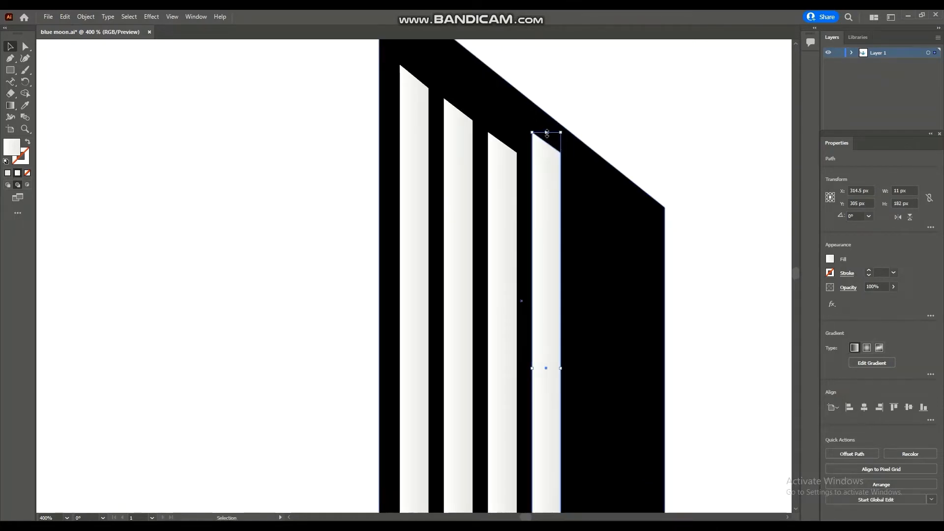
# Step: Shorten the fourth strip to about 171 px and copy it to the right as a fifth strip about 160 px high
pyautogui.moveTo(547, 134); pyautogui.dragTo(546, 162)
pyautogui.scroll(-3, 546, 177)
pyautogui.moveTo(546, 198); pyautogui.dragTo(590, 200)
pyautogui.scroll(3, 605, 177)
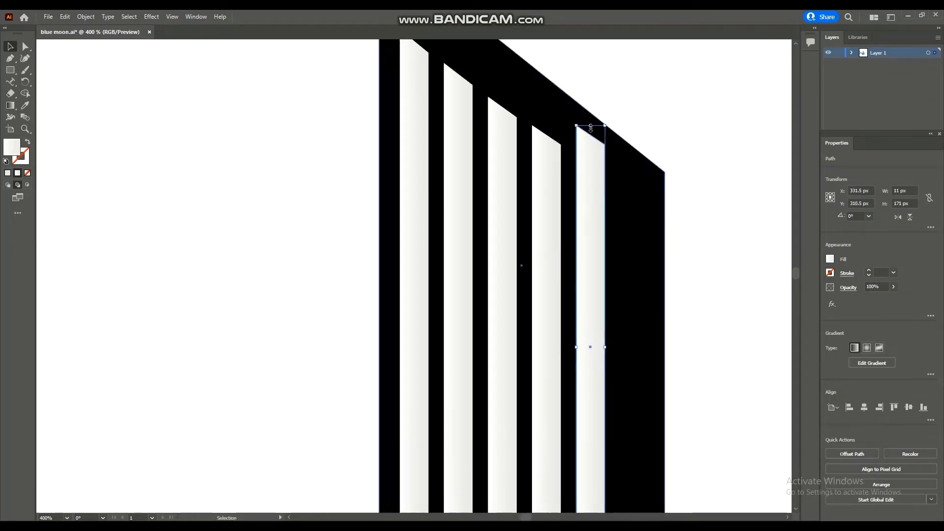
pyautogui.moveTo(591, 134); pyautogui.dragTo(593, 157)
pyautogui.scroll(-3, 595, 168)
# Step: Copy the fifth strip as a sixth about 150 px high and nudge it 1 px toward the building's right edge
pyautogui.moveTo(607, 189); pyautogui.dragTo(639, 205)
pyautogui.moveTo(632, 98); pyautogui.dragTo(632, 124)
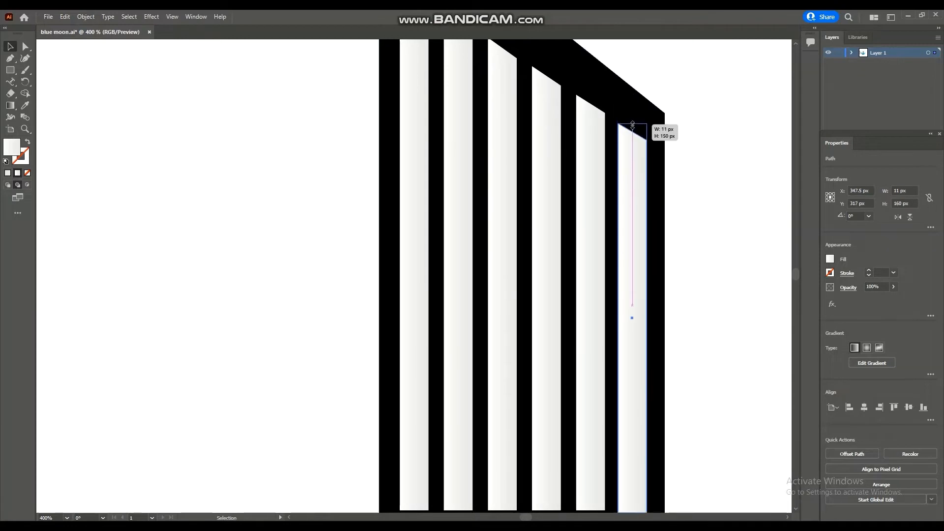
pyautogui.scroll(7, 676, 133)
pyautogui.scroll(-1, 665, 162)
pyautogui.hotkey('ctrl', '-')
pyautogui.hotkey('ctrl', '-')
pyautogui.hotkey('ctrl', '-')
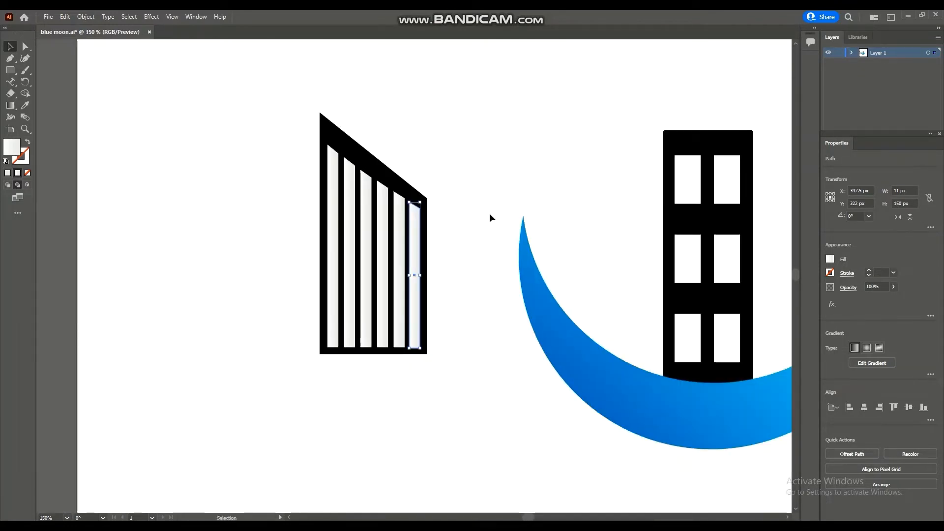
pyautogui.press('Return')
pyautogui.click(474, 344)
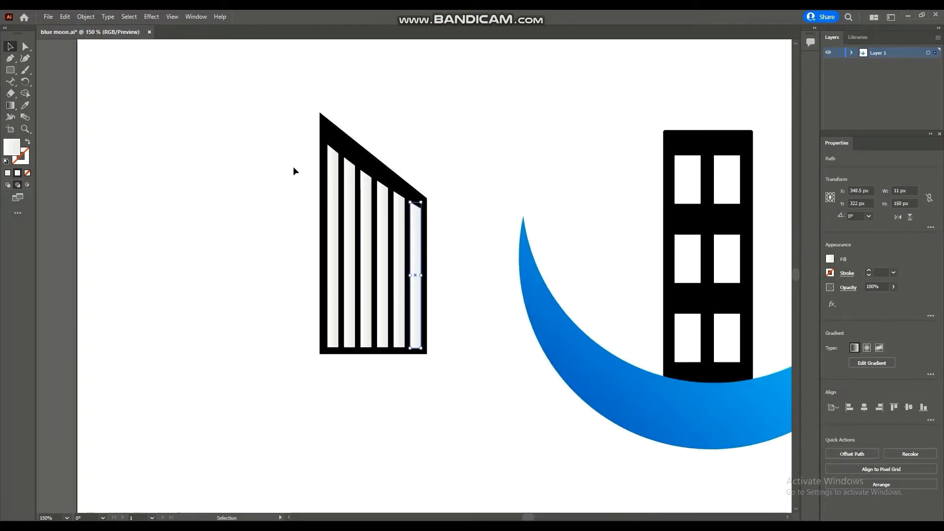
pyautogui.click(89, 95)
# Step: Raise the building's upper-right corner and lower its upper-left corner slightly, for an overall height of about 243 px
pyautogui.click(412, 196)
pyautogui.click(23, 49)
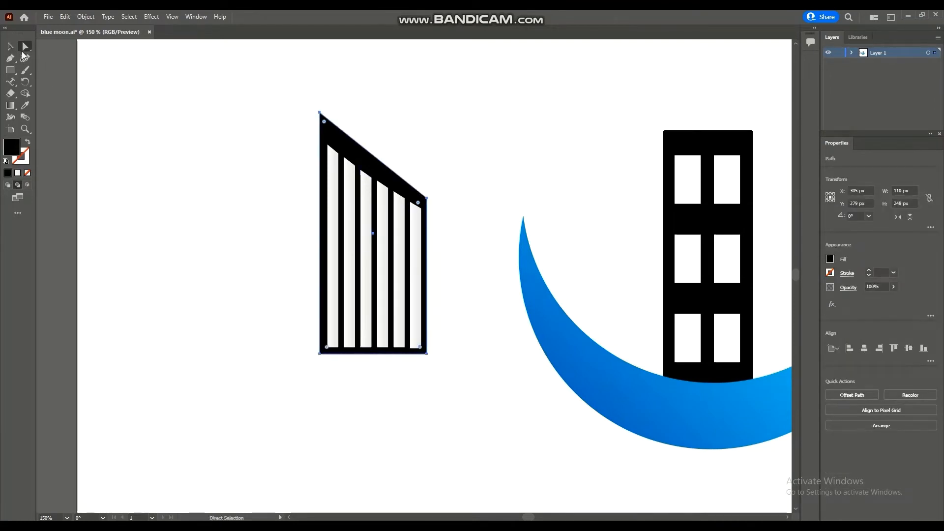
pyautogui.moveTo(428, 202); pyautogui.dragTo(429, 197)
pyautogui.click(325, 123)
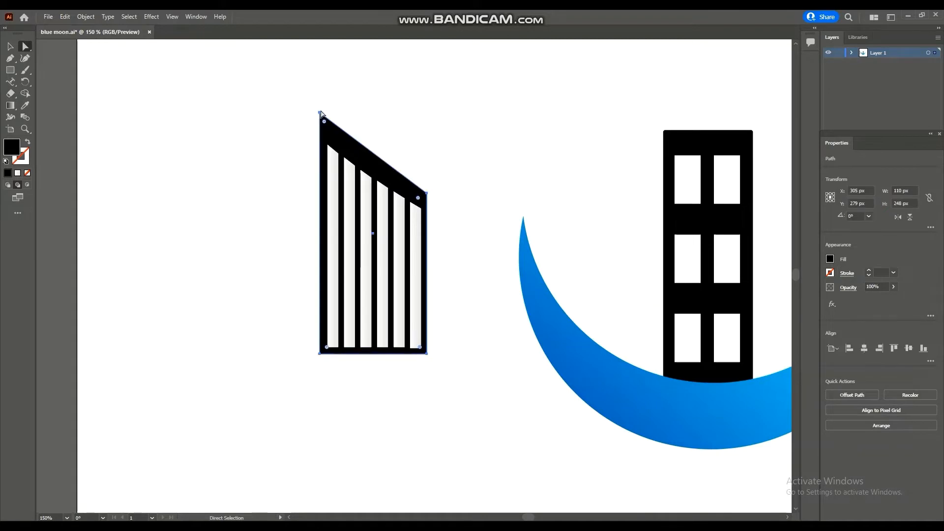
pyautogui.moveTo(321, 113); pyautogui.dragTo(320, 118)
pyautogui.click(442, 153)
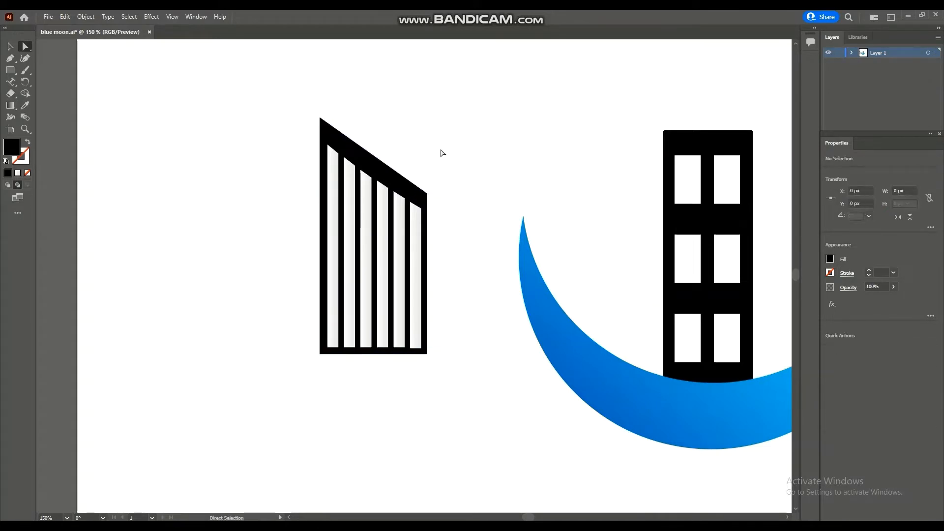
# Step: Shorten the sixth strip from its bottom to about 149 px so its lower edge lines up with the other strips
pyautogui.press('v')
pyautogui.hotkey('ctrl', '-')
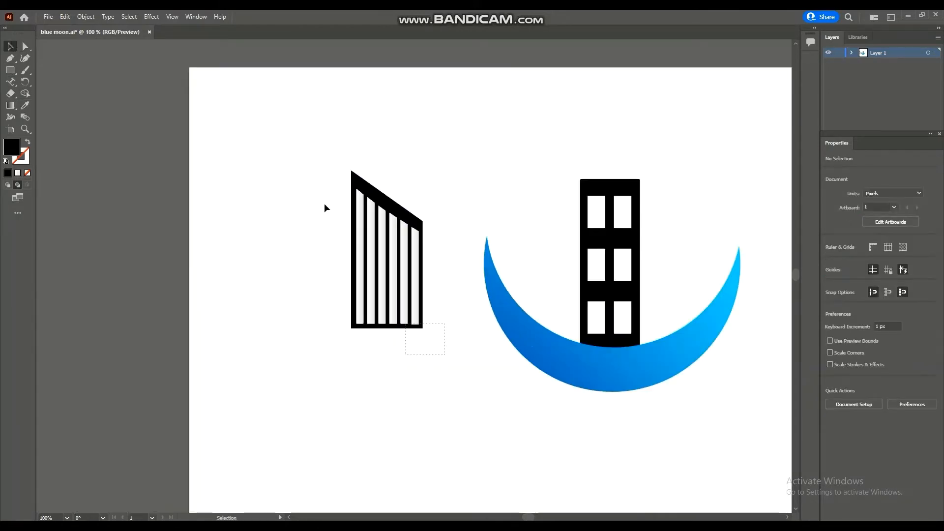
pyautogui.moveTo(325, 204); pyautogui.dragTo(324, 203)
pyautogui.click(451, 240)
pyautogui.hotkey('ctrl', '+')
pyautogui.hotkey('ctrl', '+')
pyautogui.hotkey('ctrl', '+')
pyautogui.hotkey('ctrl', '+')
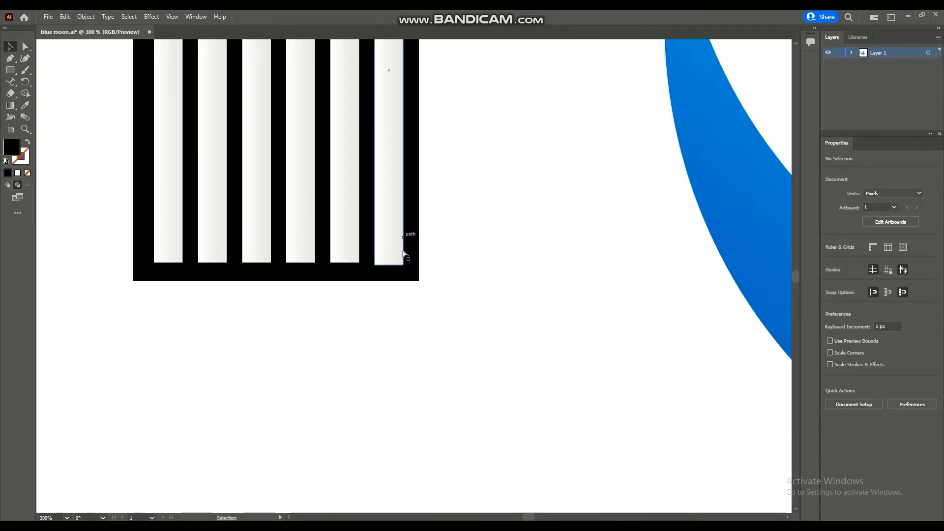
pyautogui.click(400, 254)
pyautogui.moveTo(389, 265); pyautogui.dragTo(389, 262)
pyautogui.click(495, 200)
# Step: Narrow the slanted building together with all its strips to a width of about 87 px
pyautogui.hotkey('ctrl', '-')
pyautogui.hotkey('ctrl', '-')
pyautogui.hotkey('ctrl', '-')
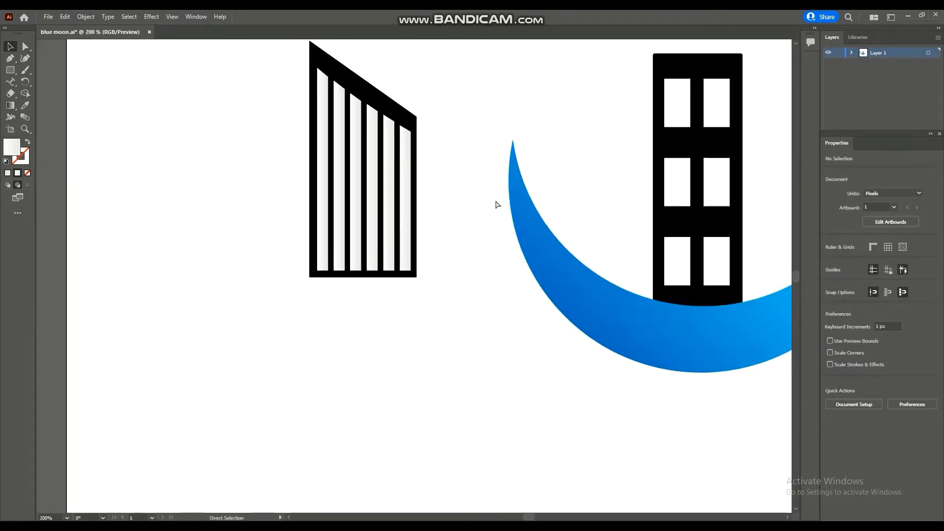
pyautogui.hotkey('ctrl', '-')
pyautogui.hotkey('ctrl', '-')
pyautogui.hotkey('ctrl', '-')
pyautogui.moveTo(296, 189); pyautogui.dragTo(406, 225)
pyautogui.click(415, 206)
# Step: Change the end color of the gradient on all six strips from light gray to blue
pyautogui.hotkey('ctrl', '+')
pyautogui.hotkey('ctrl', '+')
pyautogui.click(386, 198)
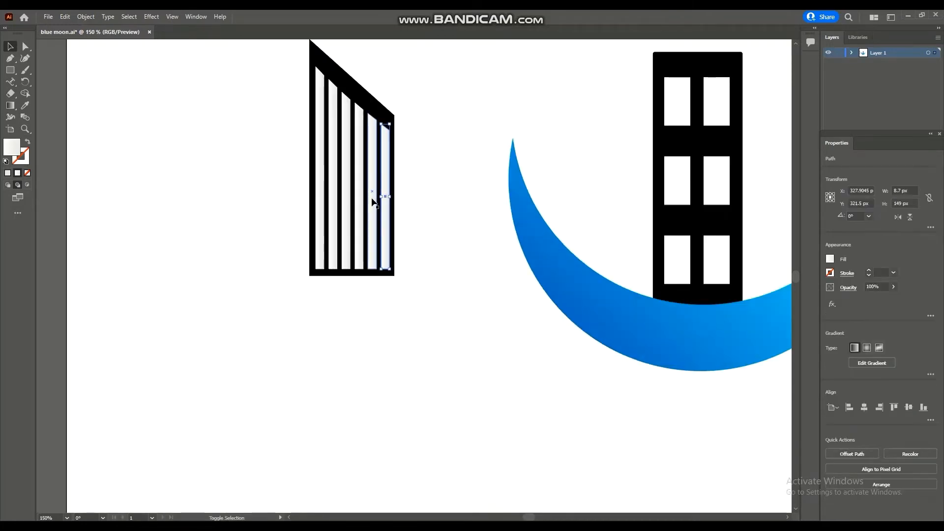
pyautogui.keyDown('shift'); pyautogui.click(372, 197); pyautogui.keyUp('shift')
pyautogui.keyDown('shift'); pyautogui.click(359, 198); pyautogui.keyUp('shift')
pyautogui.keyDown('shift'); pyautogui.click(346, 197); pyautogui.keyUp('shift')
pyautogui.keyDown('shift'); pyautogui.click(336, 198); pyautogui.keyUp('shift')
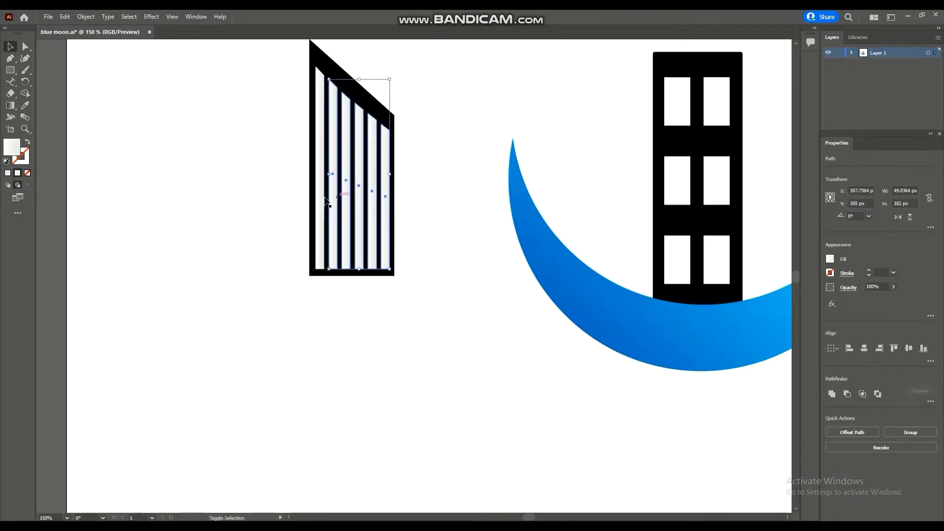
pyautogui.click(7, 173)
pyautogui.click(17, 173)
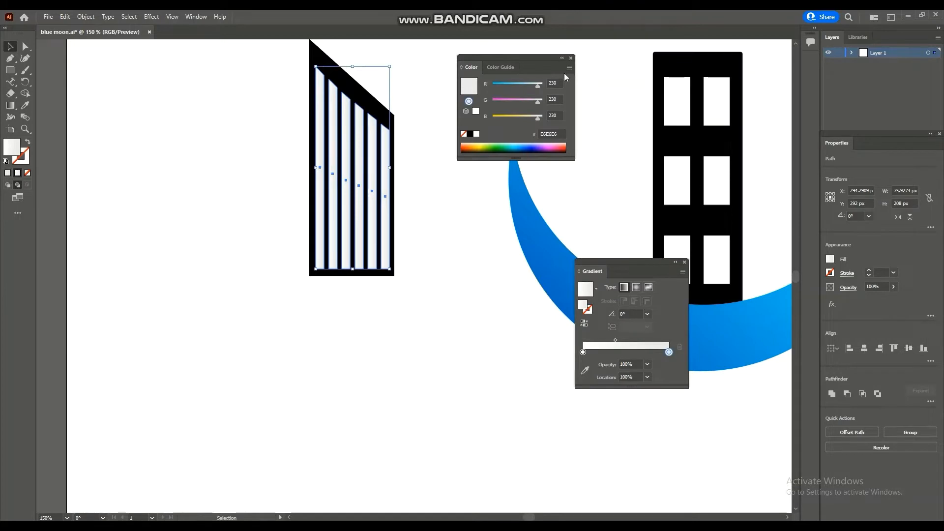
pyautogui.click(570, 58)
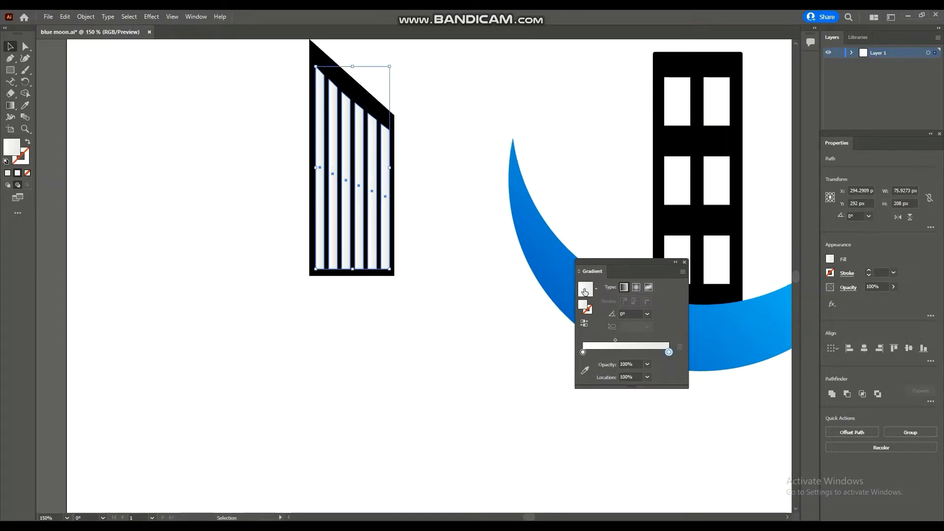
pyautogui.click(582, 352)
pyautogui.doubleClick(669, 352)
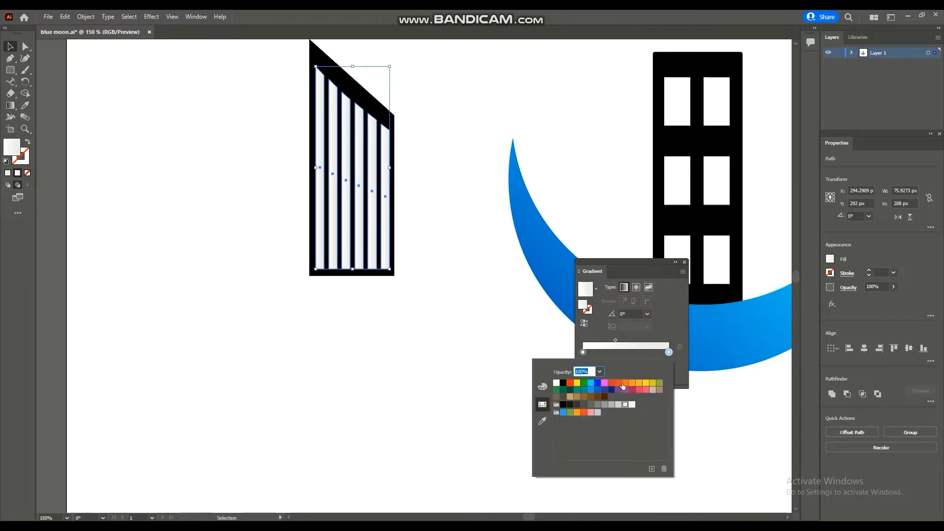
pyautogui.click(619, 404)
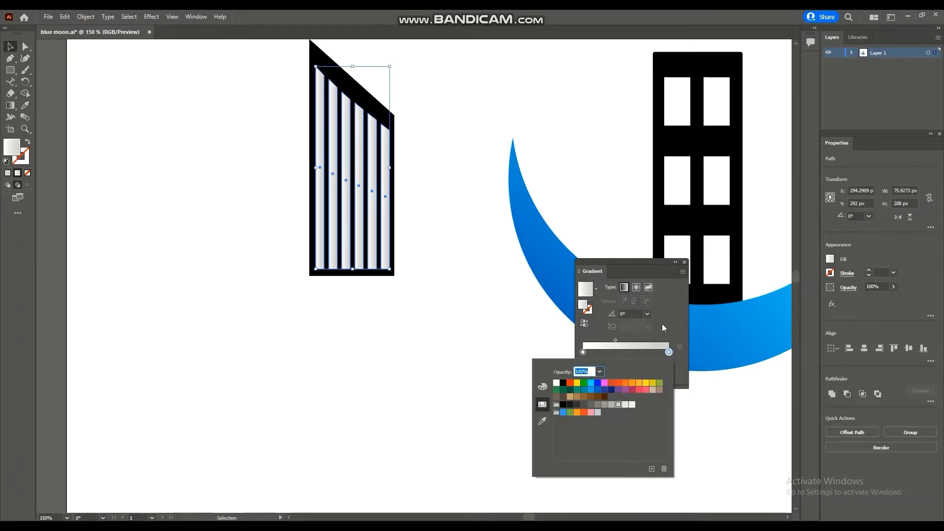
pyautogui.click(591, 383)
pyautogui.click(591, 391)
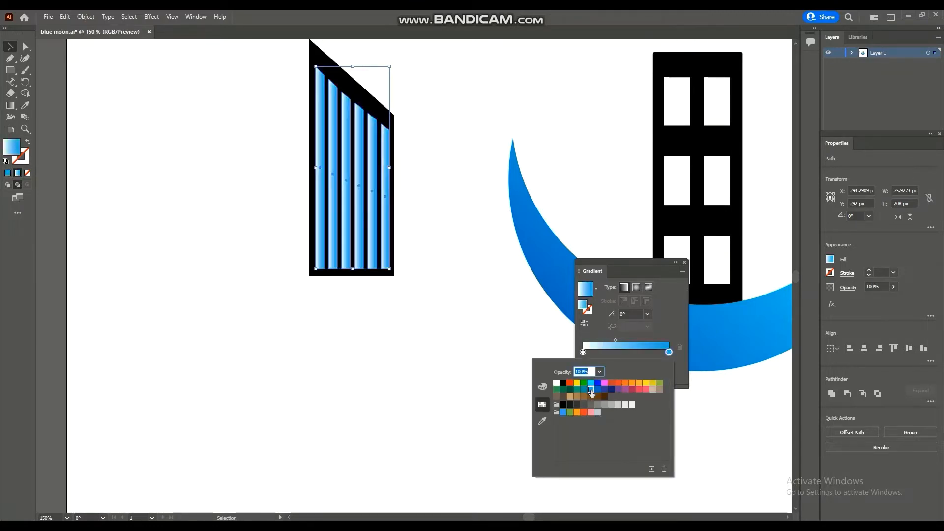
# Step: Shift the midpoint of the strips' gradient to about 86% so white covers most of each strip
pyautogui.click(618, 340)
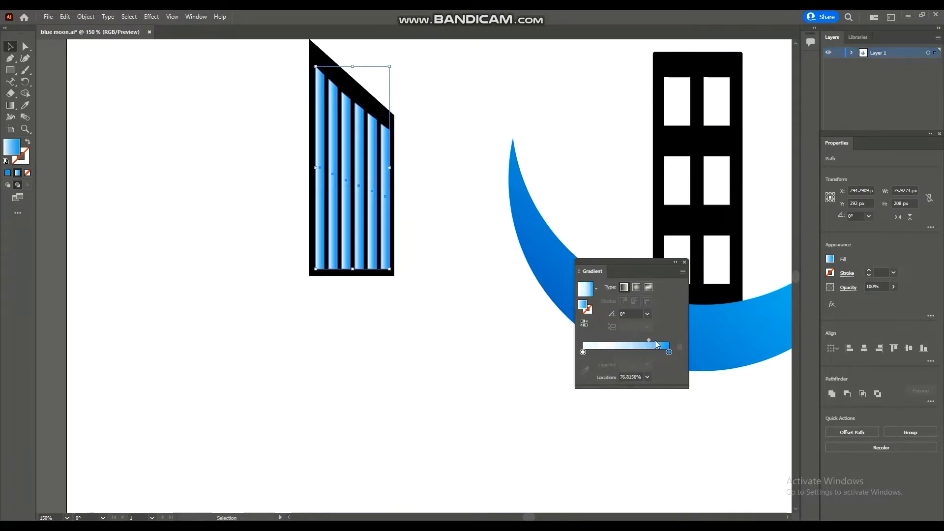
pyautogui.moveTo(656, 341); pyautogui.dragTo(659, 340)
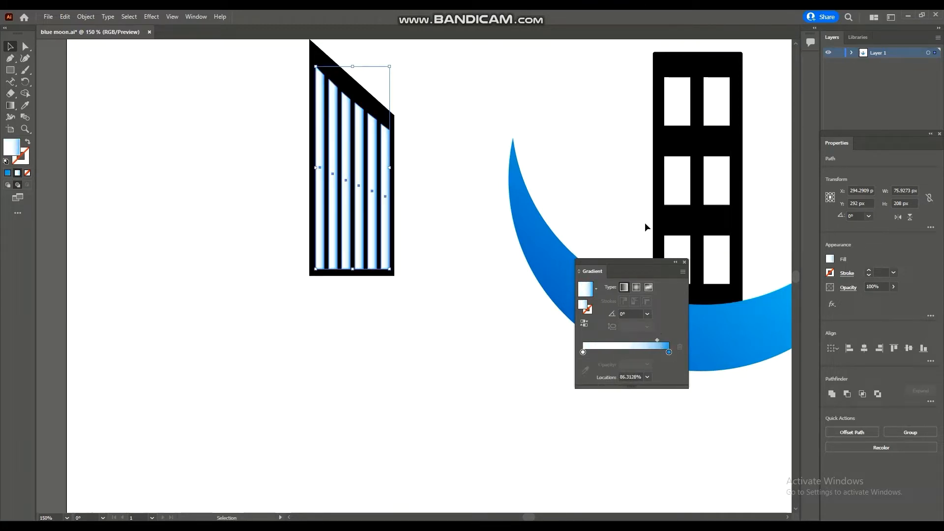
pyautogui.click(100, 77)
# Step: Fill the body of the slanted building with bright orange
pyautogui.click(395, 128)
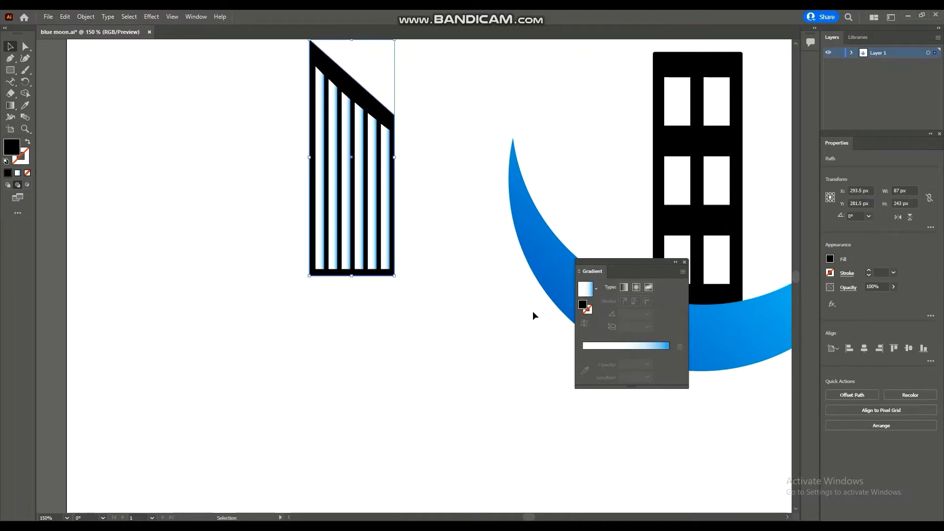
pyautogui.click(684, 262)
pyautogui.doubleClick(12, 147)
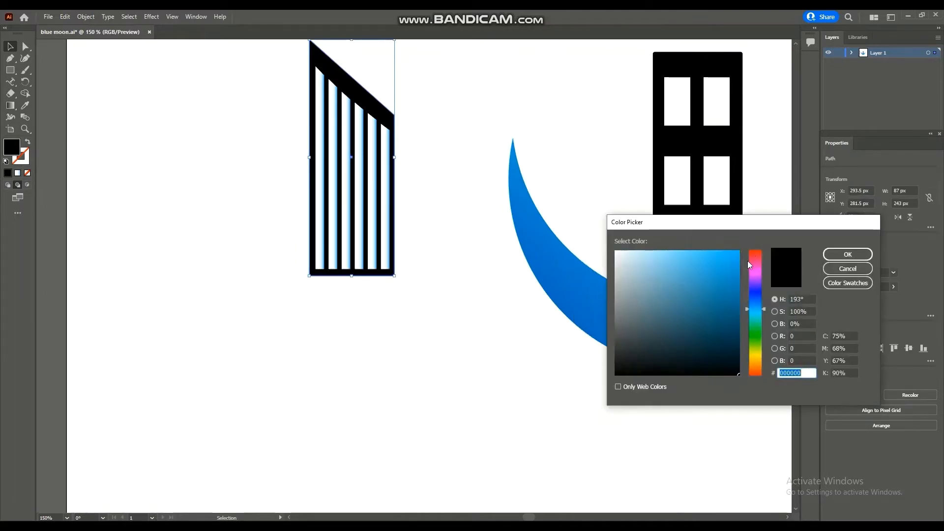
pyautogui.click(756, 360)
pyautogui.click(765, 370)
pyautogui.click(738, 270)
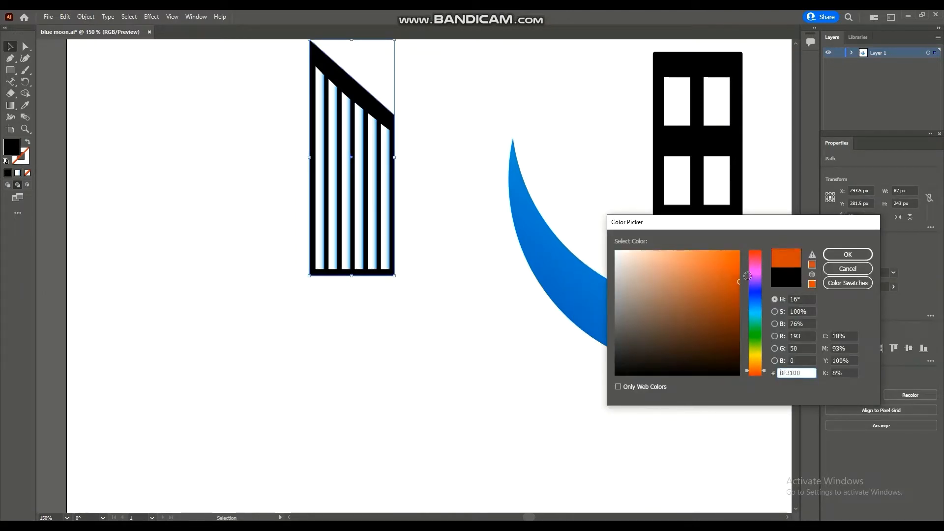
pyautogui.click(847, 254)
pyautogui.scroll(1, 431, 164)
pyautogui.click(438, 167)
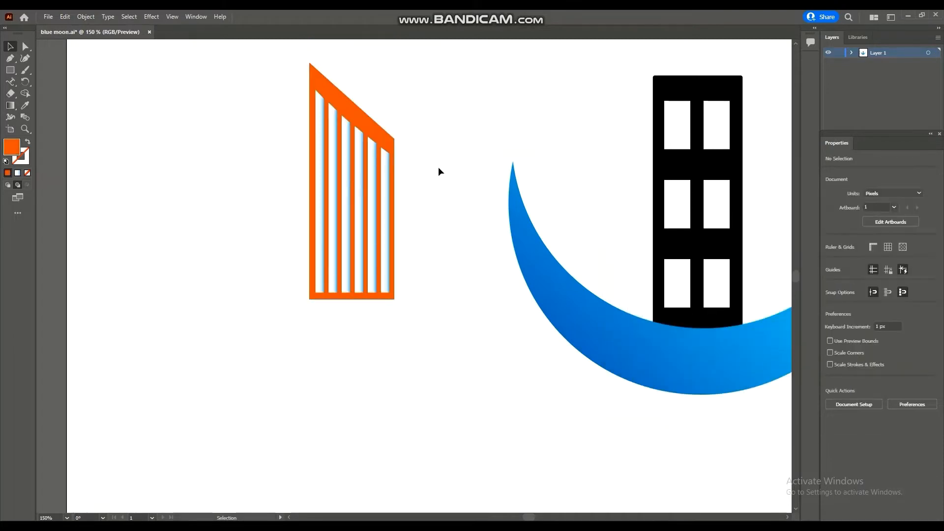
# Step: Group the orange building with its strips and move it onto the crescent, left of the black building
pyautogui.hotkey('ctrl', '-')
pyautogui.hotkey('ctrl', '-')
pyautogui.moveTo(428, 313); pyautogui.dragTo(293, 182)
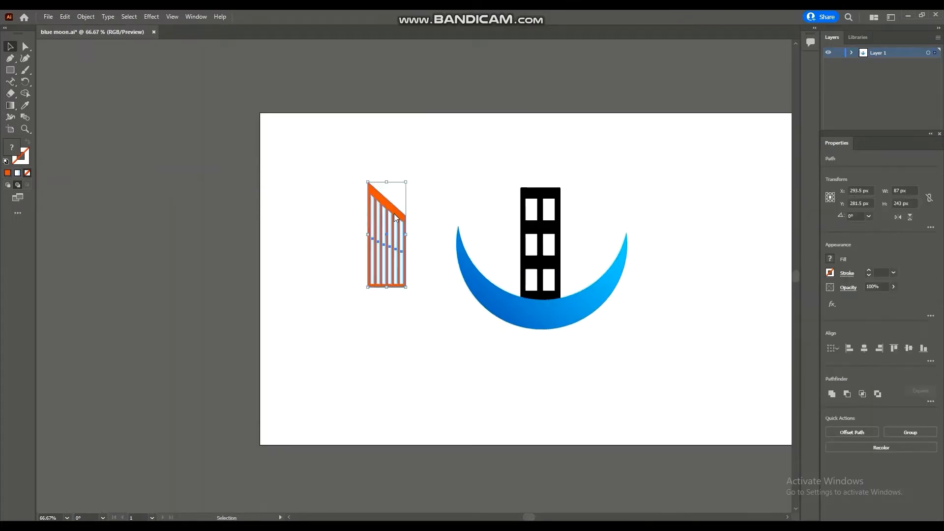
pyautogui.moveTo(408, 216); pyautogui.dragTo(510, 225)
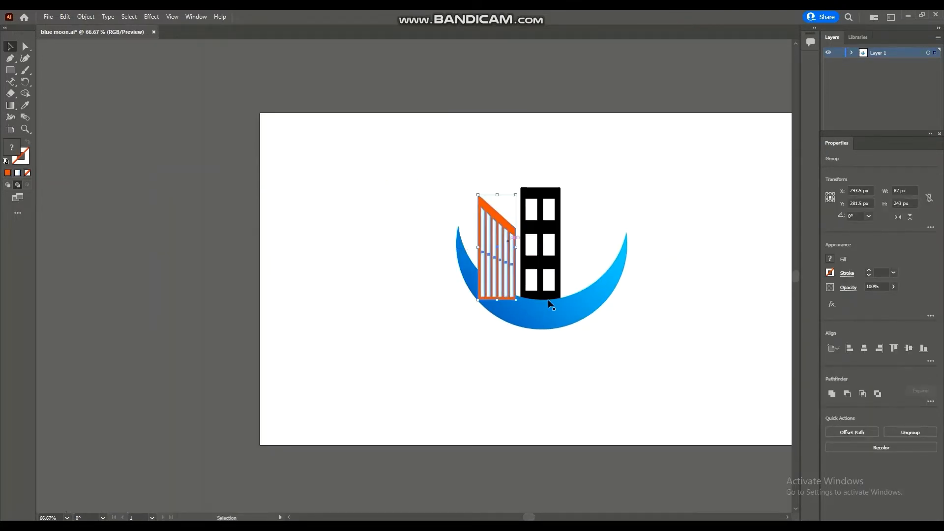
# Step: Bring the blue crescent to the front so it overlaps the bases of both buildings
pyautogui.rightClick(557, 315)
pyautogui.moveTo(606, 268)
pyautogui.click(672, 265)
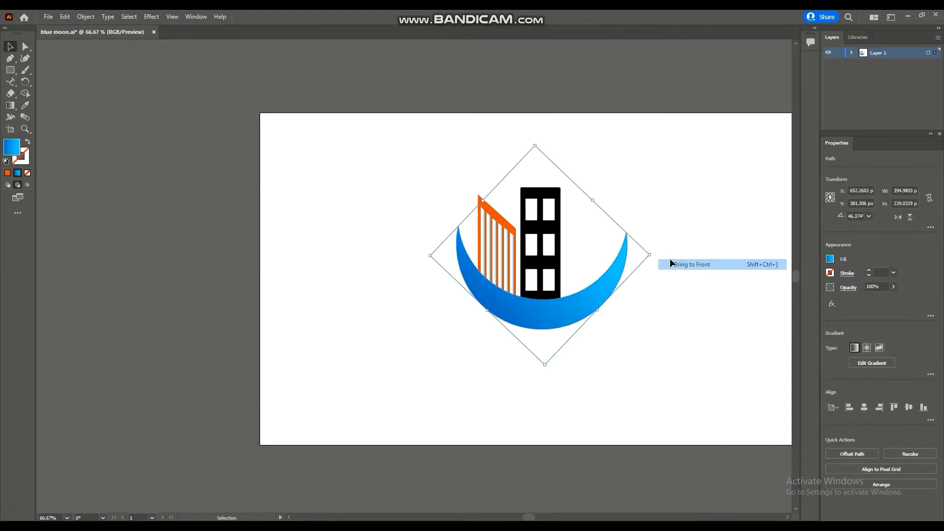
pyautogui.click(666, 299)
# Step: Fill all six windows of the black building with the blue gradient
pyautogui.click(547, 209)
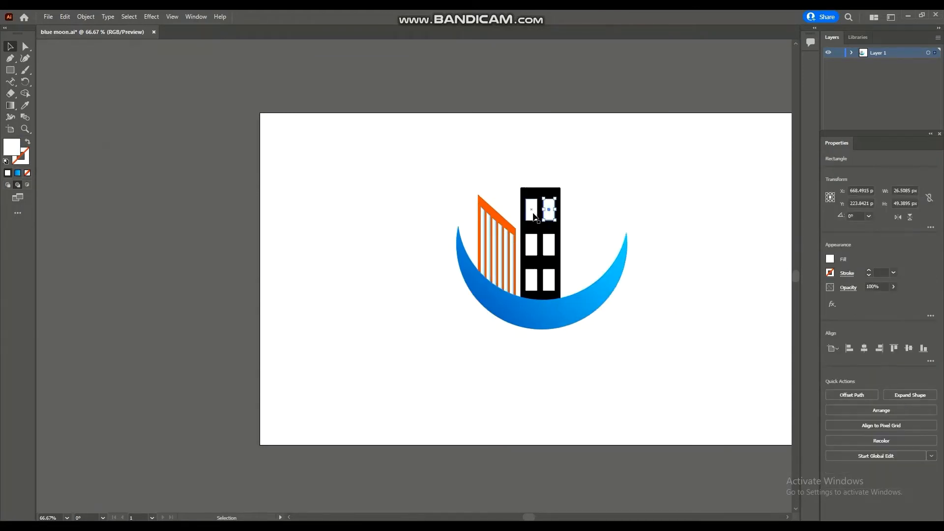
pyautogui.keyDown('shift'); pyautogui.click(534, 215); pyautogui.keyUp('shift')
pyautogui.keyDown('shift'); pyautogui.click(533, 245); pyautogui.keyUp('shift')
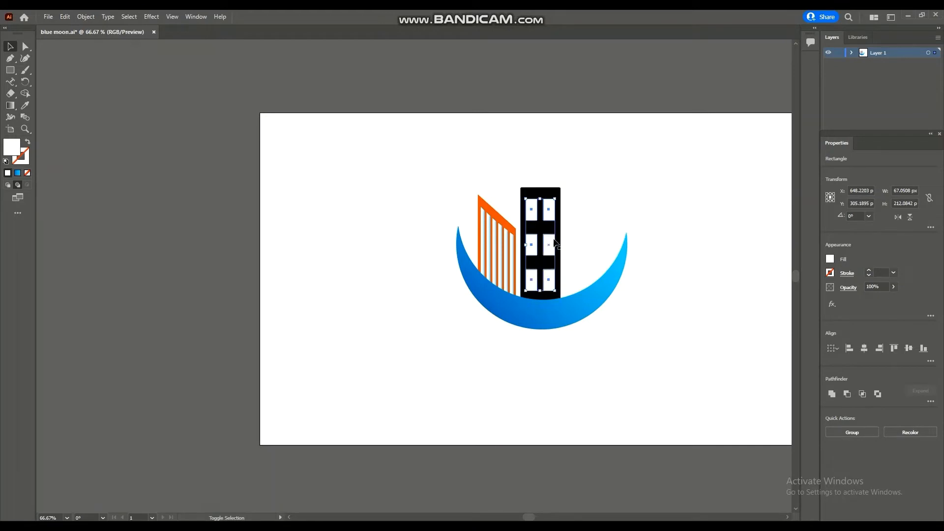
pyautogui.click(18, 173)
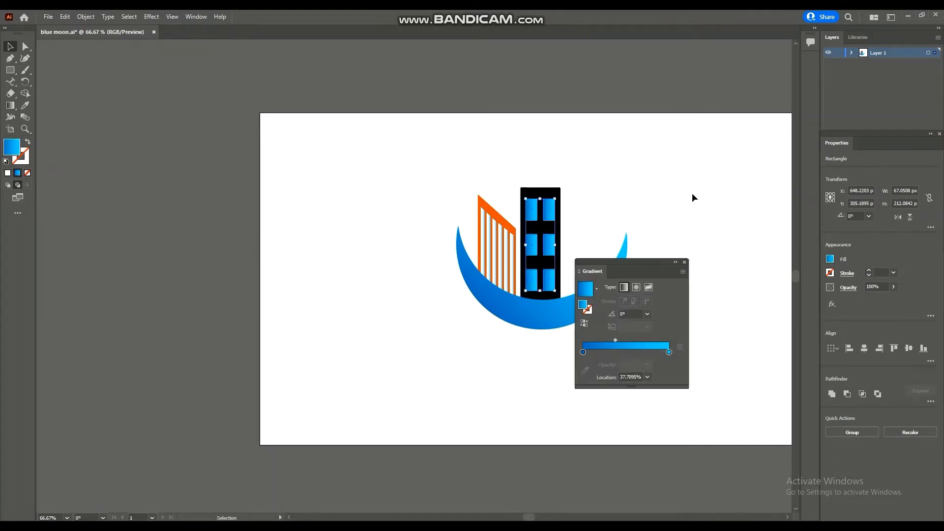
# Step: Set the start color of the windows' gradient to white and shift its midpoint close to the blue end
pyautogui.hotkey('ctrl', '+')
pyautogui.hotkey('ctrl', '+')
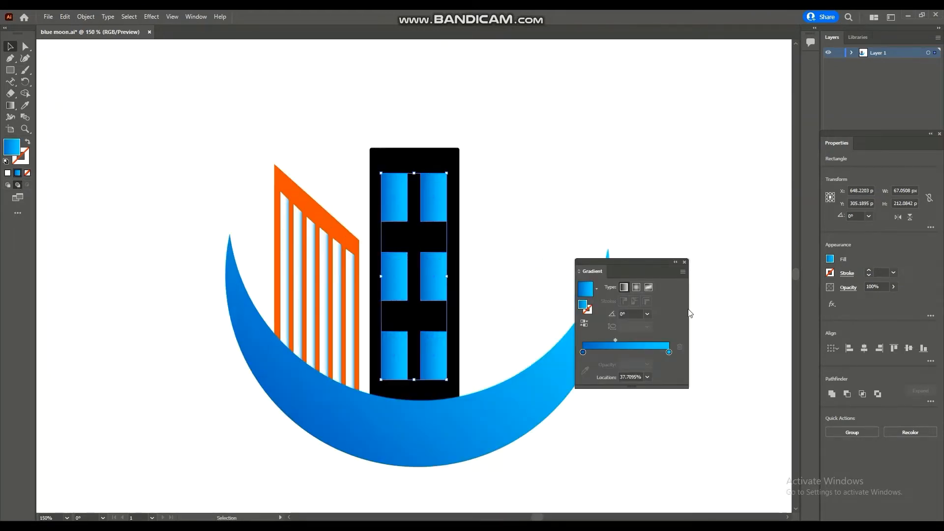
pyautogui.doubleClick(583, 353)
pyautogui.click(557, 383)
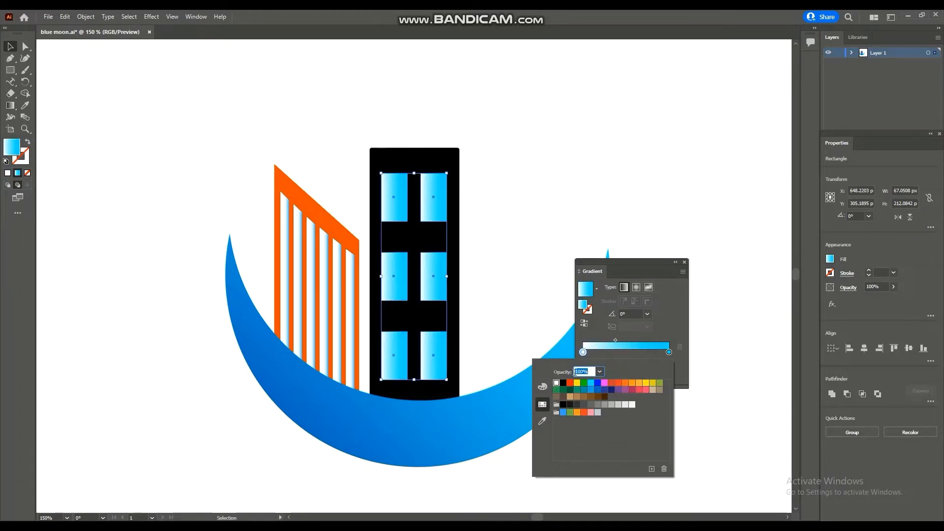
pyautogui.click(613, 342)
pyautogui.moveTo(629, 352); pyautogui.dragTo(653, 340)
pyautogui.click(583, 352)
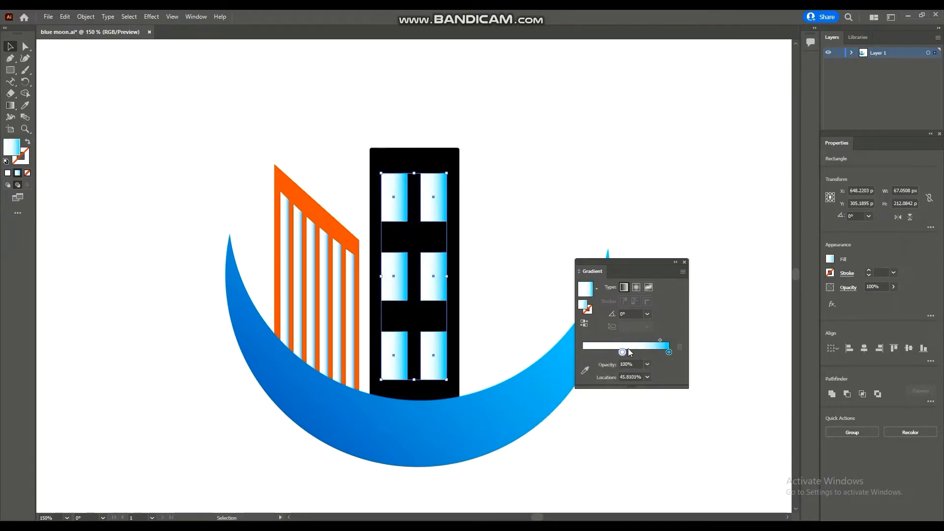
# Step: Change the end color of the windows' gradient to medium blue
pyautogui.doubleClick(670, 352)
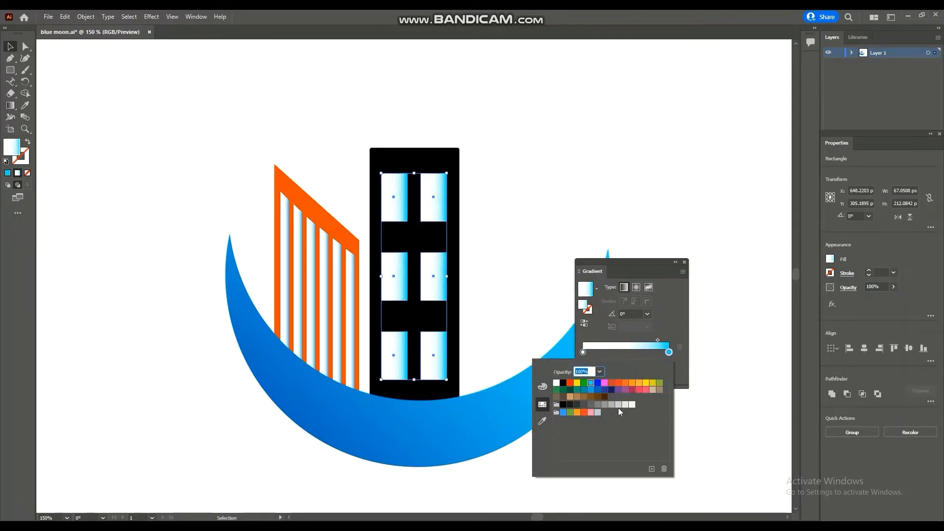
pyautogui.click(591, 390)
pyautogui.click(598, 390)
pyautogui.click(592, 383)
pyautogui.click(591, 390)
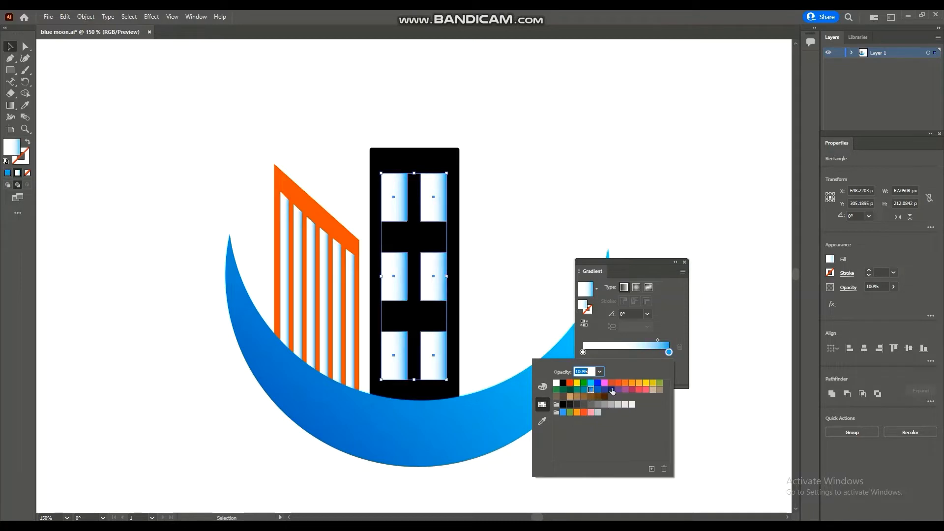
pyautogui.click(667, 315)
pyautogui.click(686, 262)
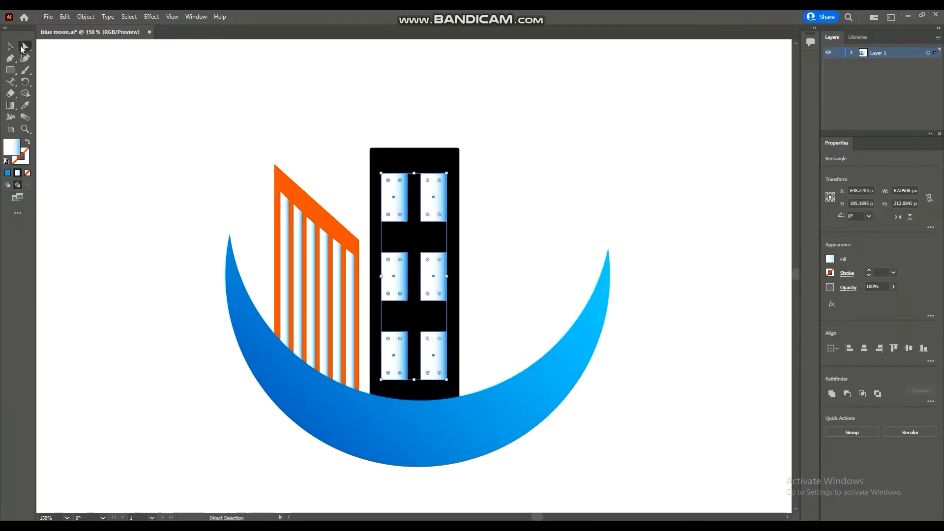
pyautogui.click(498, 151)
pyautogui.hotkey('ctrl', '-')
pyautogui.hotkey('ctrl', '-')
pyautogui.hotkey('ctrl', '-')
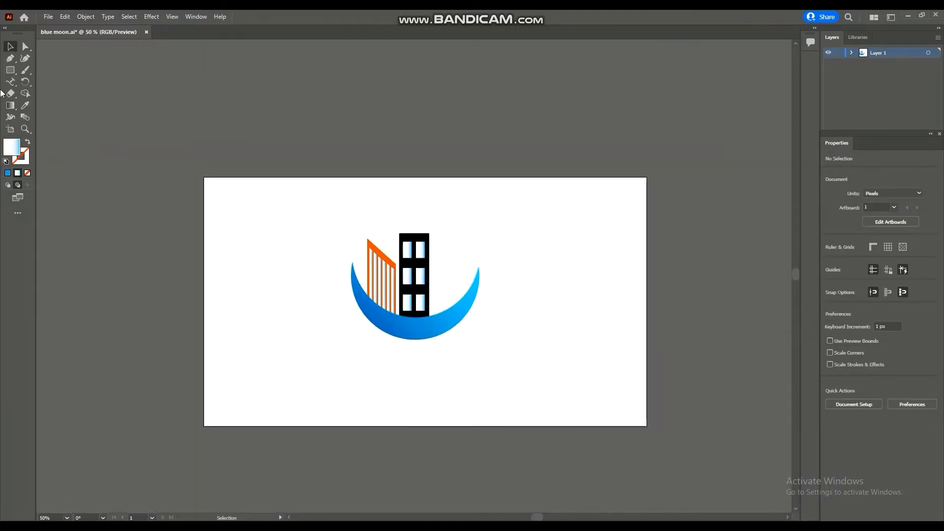
# Step: Draw a tall black rounded rectangle about 113 px wide right of the crescent and center a smaller rounded block on its top edge
pyautogui.press('m')
pyautogui.hotkey('ctrl', '1')
pyautogui.scroll(-1, 578, 400)
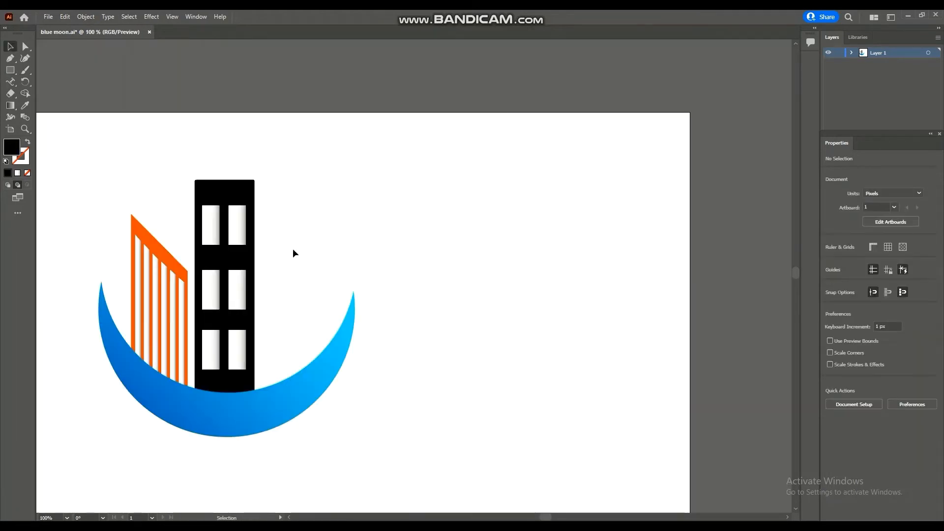
pyautogui.click(10, 72)
pyautogui.moveTo(487, 222)
pyautogui.mouseDown()
pyautogui.moveTo(565, 379)
pyautogui.moveTo(560, 413)
pyautogui.mouseUp()
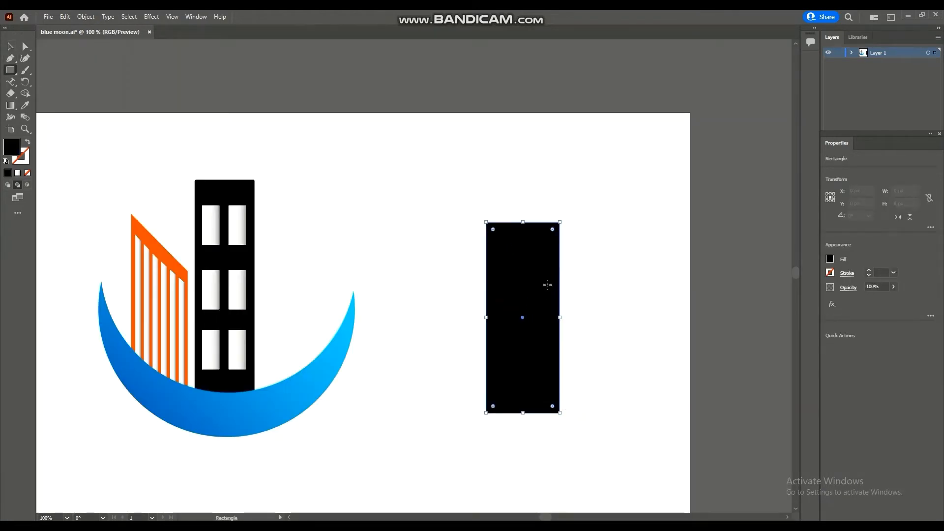
pyautogui.moveTo(552, 230); pyautogui.dragTo(550, 236)
pyautogui.moveTo(503, 173)
pyautogui.mouseDown()
pyautogui.moveTo(554, 198)
pyautogui.moveTo(541, 205)
pyautogui.moveTo(533, 183)
pyautogui.moveTo(530, 206)
pyautogui.mouseUp()
pyautogui.click(611, 171)
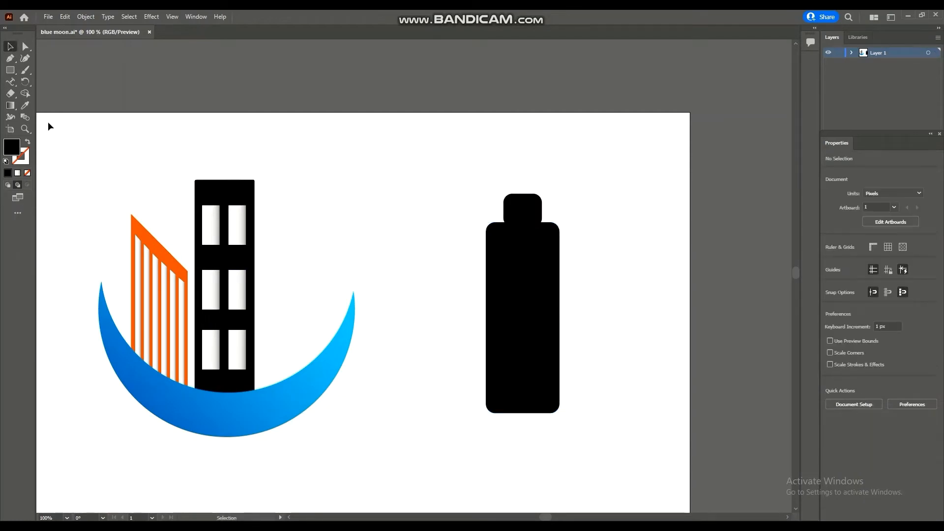
# Step: Draw a narrow black rectangle about 14 by 31 px above the tower and round its corners
pyautogui.click(11, 70)
pyautogui.moveTo(520, 148); pyautogui.dragTo(529, 167)
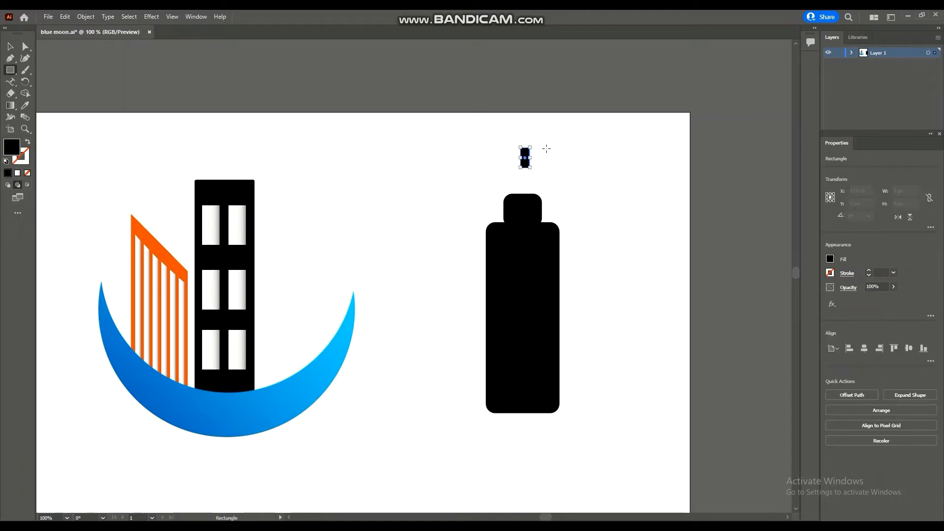
pyautogui.hotkey('ctrl', '+')
pyautogui.hotkey('ctrl', '+')
pyautogui.moveTo(425, 244); pyautogui.dragTo(443, 255)
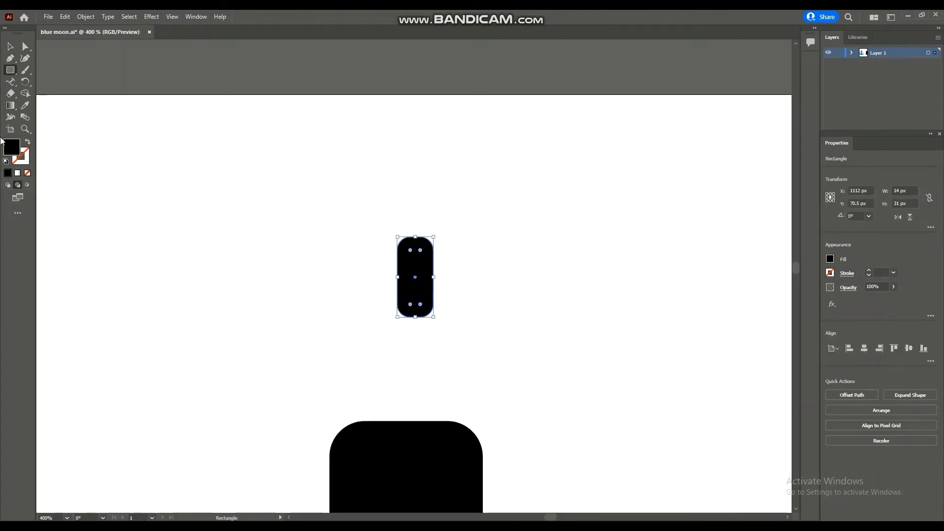
# Step: Place the narrow rounded piece on the top center of the tower's upper block and nudge it into alignment
pyautogui.moveTo(416, 282); pyautogui.dragTo(408, 397)
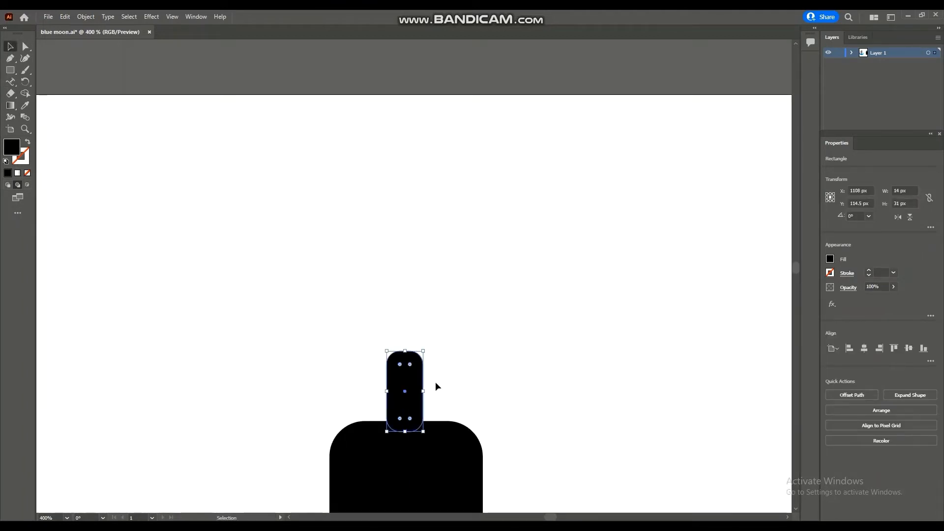
pyautogui.click(455, 351)
pyautogui.click(408, 373)
pyautogui.press('Up')
pyautogui.press('Up')
pyautogui.press('Up')
pyautogui.press('Down')
pyautogui.press('Down')
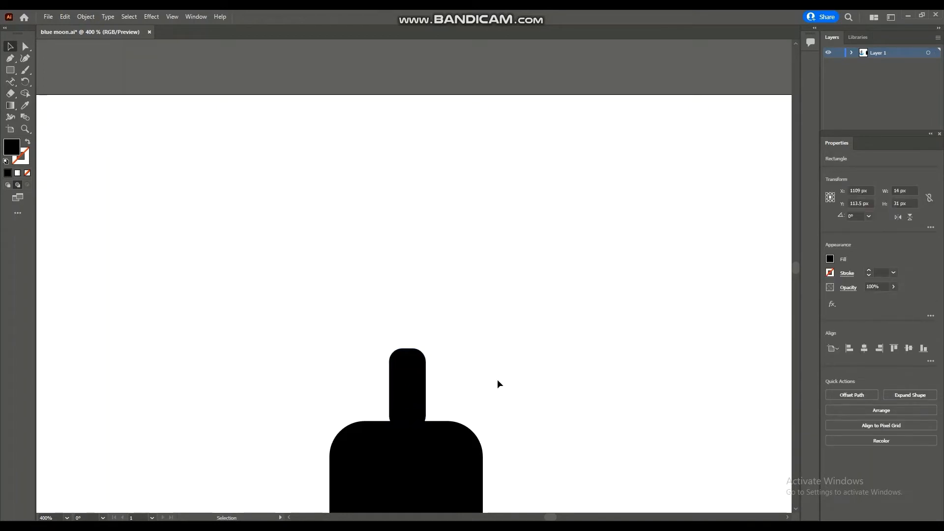
pyautogui.click(497, 379)
pyautogui.click(409, 352)
pyautogui.press('Down')
pyautogui.click(261, 288)
# Step: Draw a thin black bar with rounded corners above the tower and shrink it to about 2 by 9 px
pyautogui.press('m')
pyautogui.moveTo(487, 183); pyautogui.dragTo(480, 256)
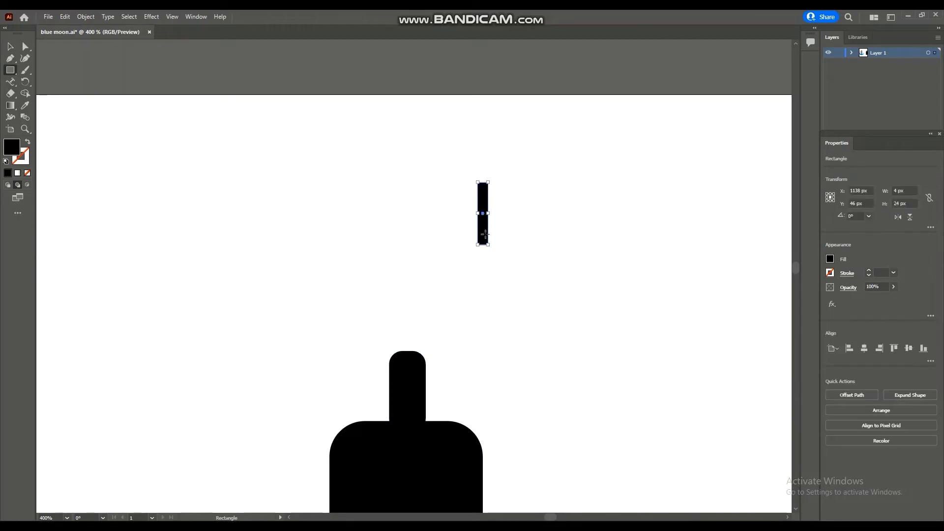
pyautogui.hotkey('ctrl', '=')
pyautogui.hotkey('ctrl', '=')
pyautogui.hotkey('ctrl', '=')
pyautogui.hotkey('ctrl', '=')
pyautogui.moveTo(431, 165); pyautogui.dragTo(423, 163)
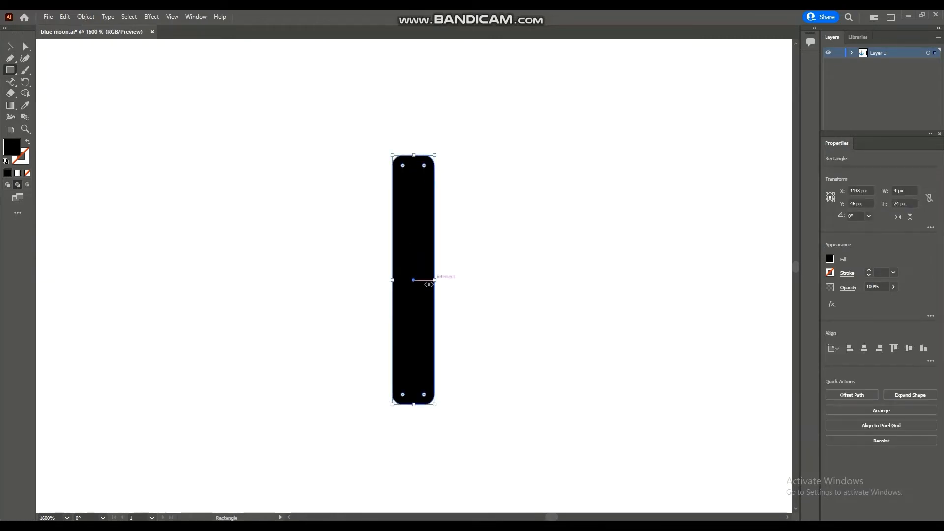
pyautogui.moveTo(434, 280); pyautogui.dragTo(413, 280)
pyautogui.moveTo(403, 167); pyautogui.dragTo(402, 311)
# Step: Place the thin bar on the tower's narrow top piece as an antenna, centered on it
pyautogui.hotkey('ctrl', '-')
pyautogui.hotkey('ctrl', '-')
pyautogui.hotkey('ctrl', '-')
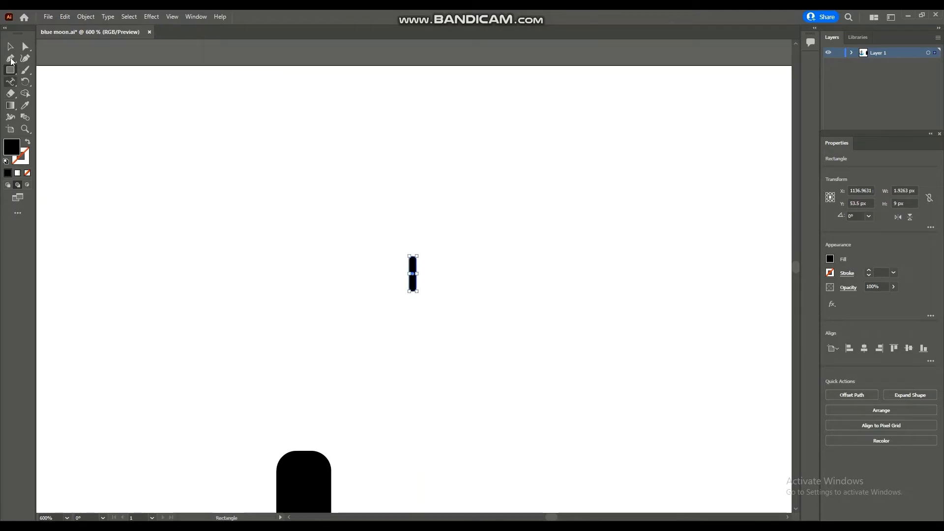
pyautogui.press('v')
pyautogui.moveTo(412, 273); pyautogui.dragTo(305, 434)
pyautogui.hotkey('ctrl', '-')
pyautogui.hotkey('ctrl', '-')
pyautogui.hotkey('ctrl', '-')
pyautogui.hotkey('ctrl', '-')
pyautogui.hotkey('ctrl', '-')
pyautogui.hotkey('ctrl', '-')
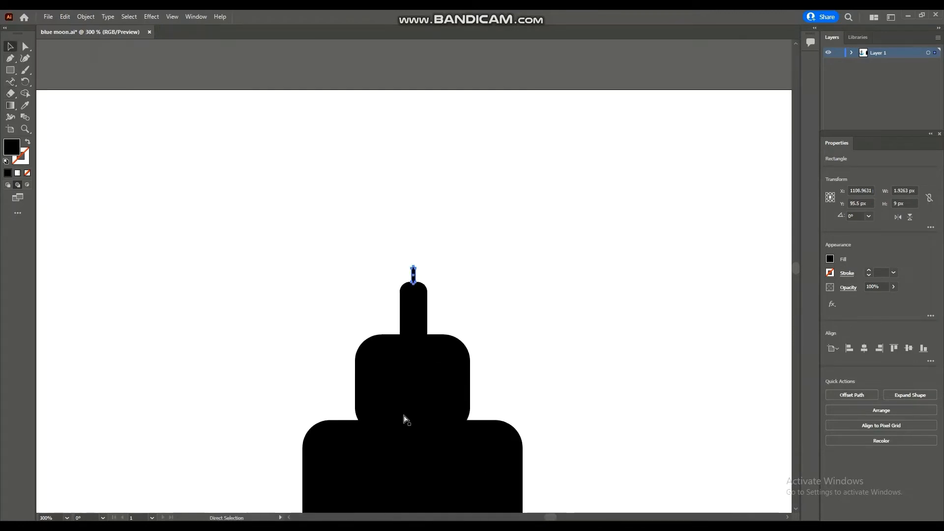
pyautogui.hotkey('ctrl', '+')
pyautogui.click(500, 391)
pyautogui.press('-')
pyautogui.hotkey('ctrl', '-')
pyautogui.click(468, 441)
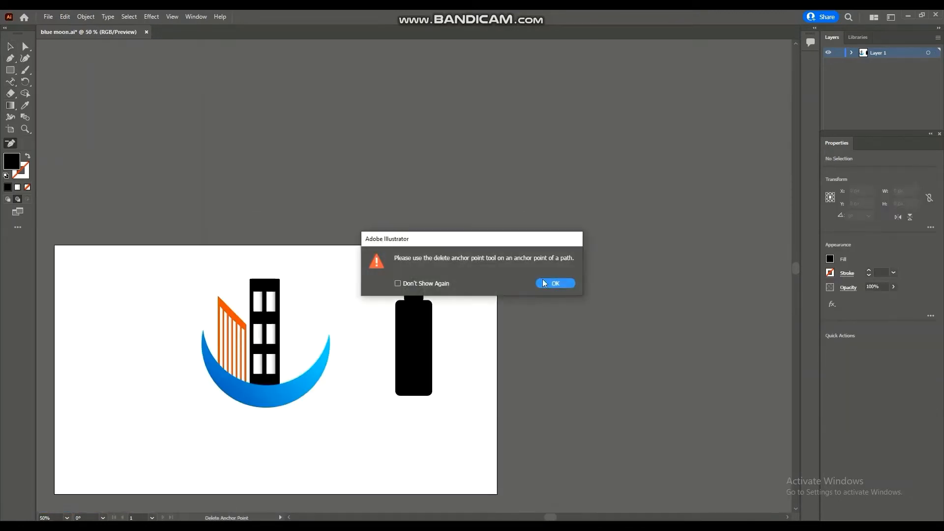
pyautogui.click(555, 284)
pyautogui.press('v')
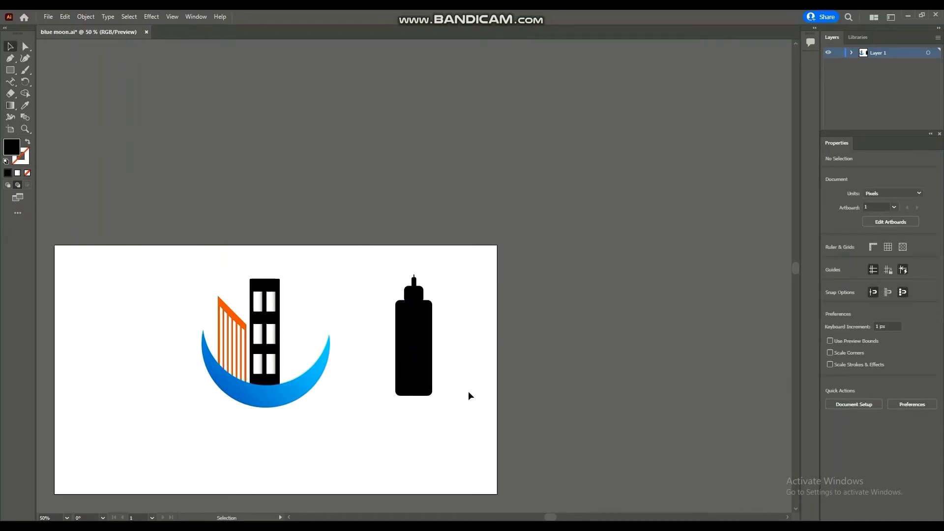
# Step: Select all parts of the black tower and try yellow and orange swatches as fill, choosing yellow
pyautogui.moveTo(467, 394); pyautogui.dragTo(380, 270)
pyautogui.click(830, 259)
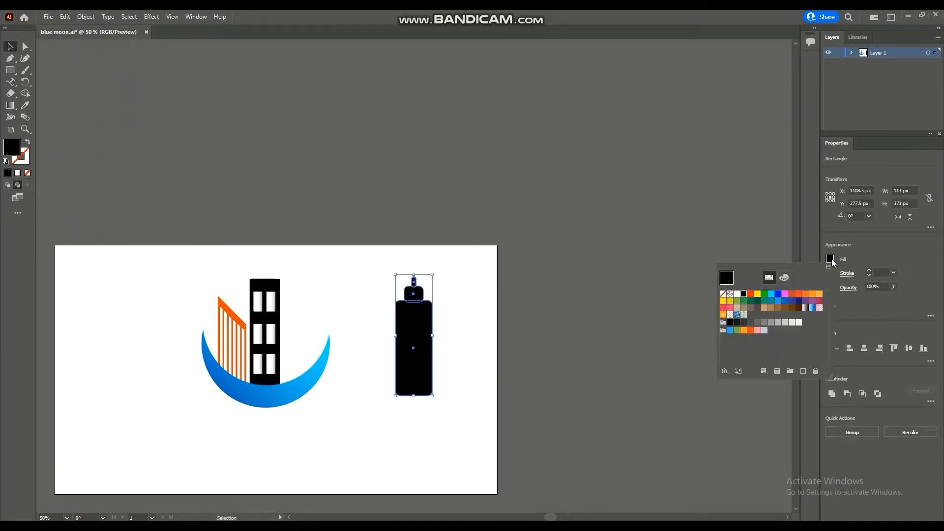
pyautogui.click(757, 295)
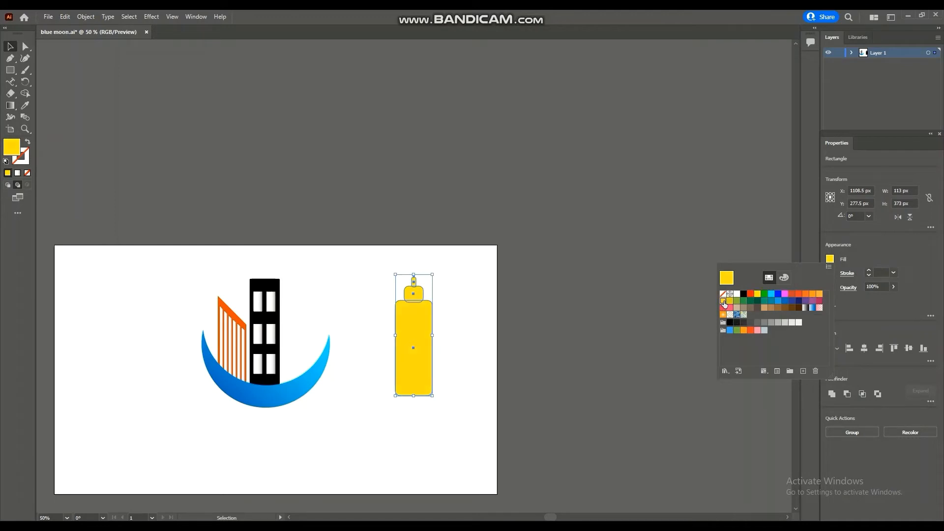
pyautogui.click(820, 295)
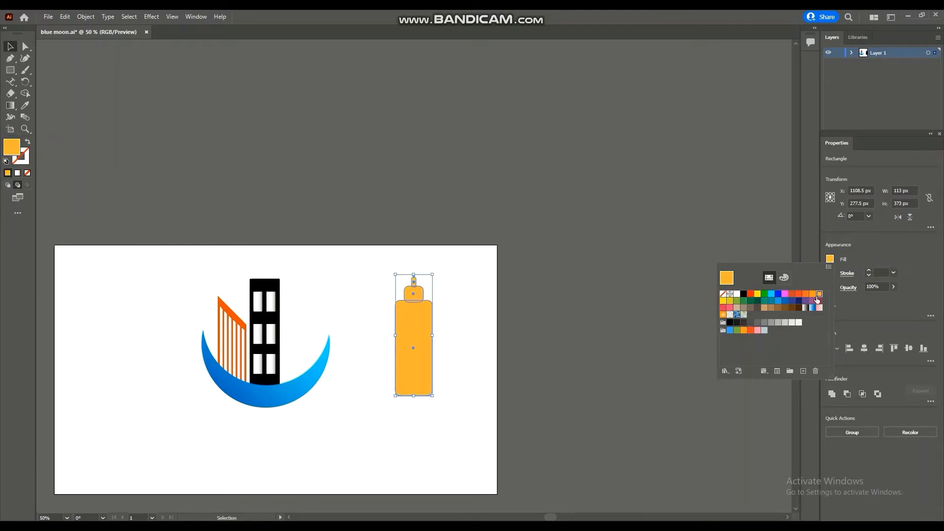
pyautogui.click(726, 304)
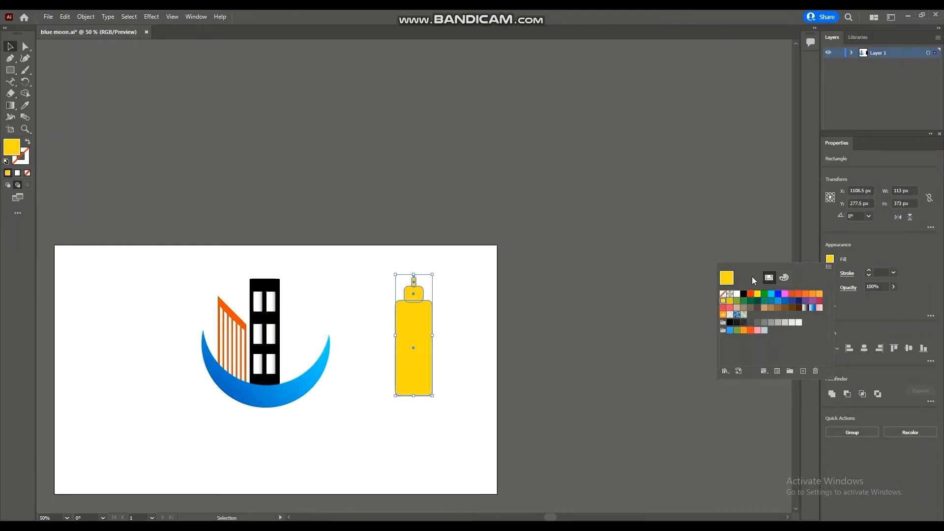
# Step: Adjust the tower's fill to a slightly muted golden yellow in the color picker
pyautogui.doubleClick(7, 155)
pyautogui.click(739, 263)
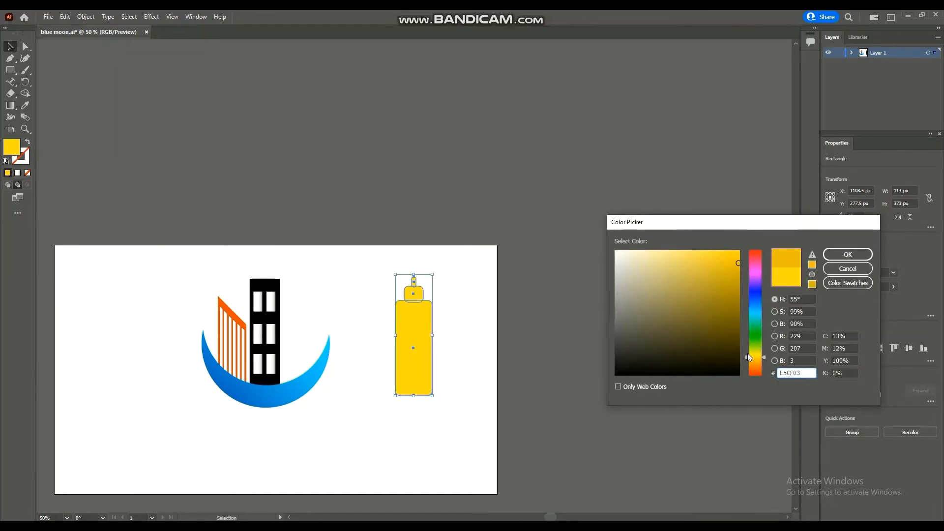
pyautogui.moveTo(763, 356); pyautogui.dragTo(763, 356)
pyautogui.moveTo(735, 257)
pyautogui.mouseDown()
pyautogui.moveTo(732, 283)
pyautogui.moveTo(734, 275)
pyautogui.mouseUp()
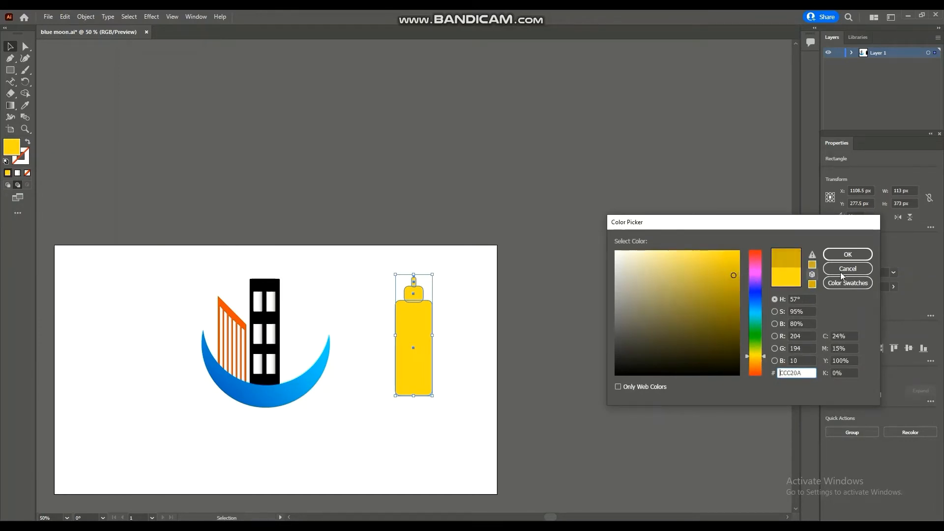
pyautogui.click(846, 254)
pyautogui.doubleClick(18, 153)
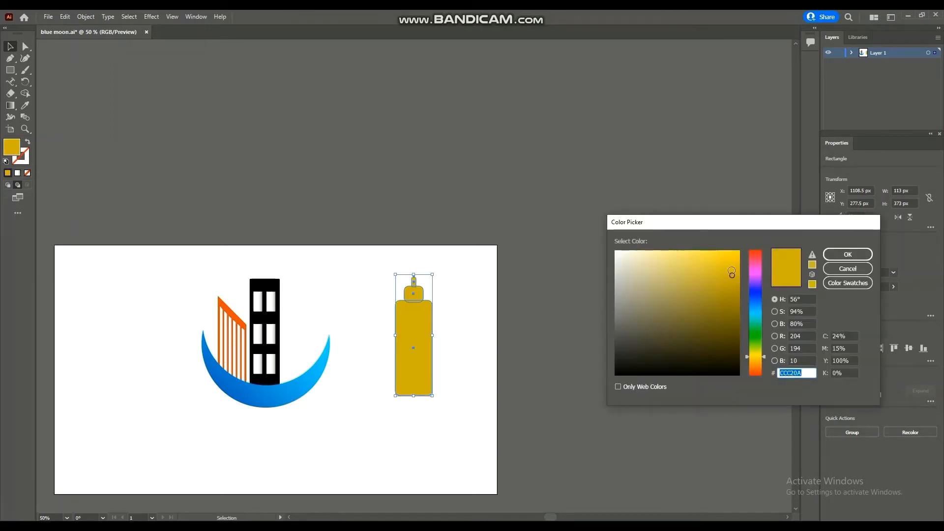
pyautogui.click(716, 261)
pyautogui.click(846, 254)
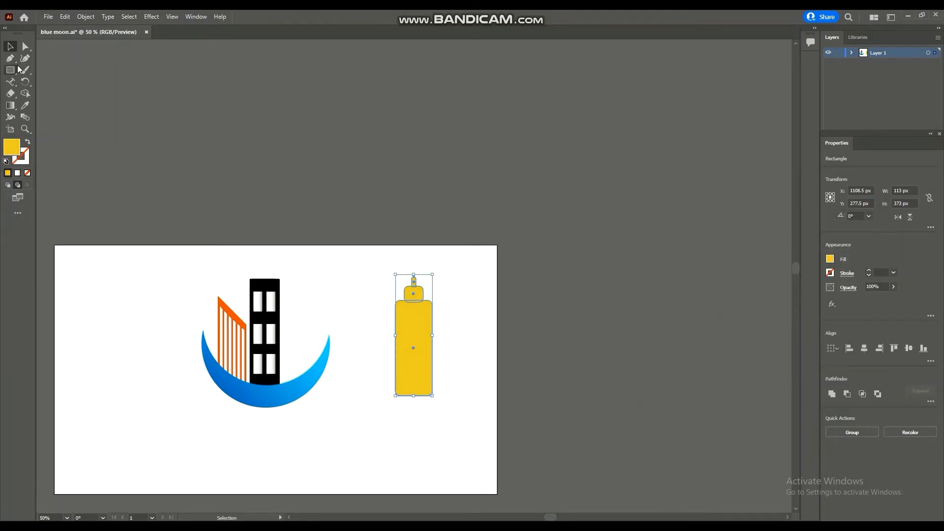
pyautogui.click(496, 307)
# Step: Draw a rectangle about 70 by 60 px in the empty area between the crescent and the yellow tower
pyautogui.hotkey('ctrl', '+')
pyautogui.hotkey('ctrl', '+')
pyautogui.scroll(-3, 409, 315)
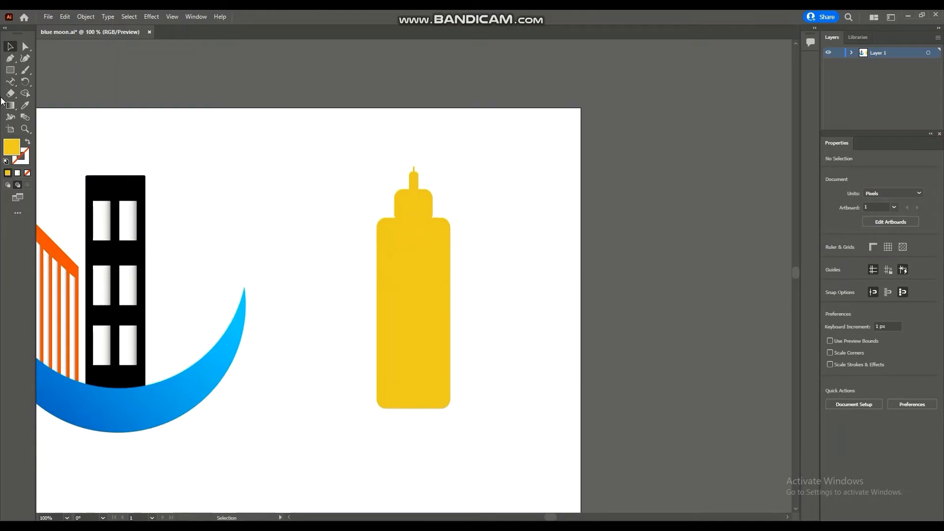
pyautogui.click(11, 70)
pyautogui.moveTo(286, 200); pyautogui.dragTo(333, 240)
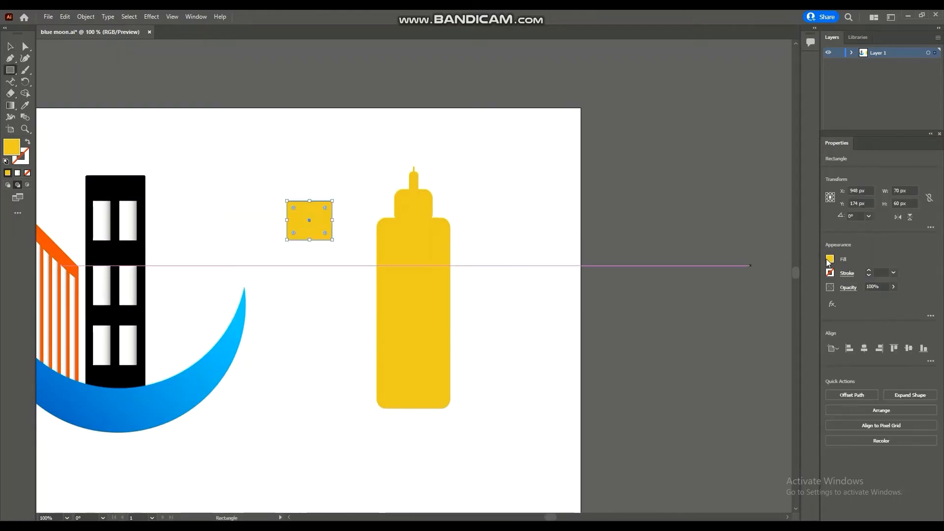
# Step: Fill the small rectangle with white and shrink it to about 51 by 44 px
pyautogui.click(830, 259)
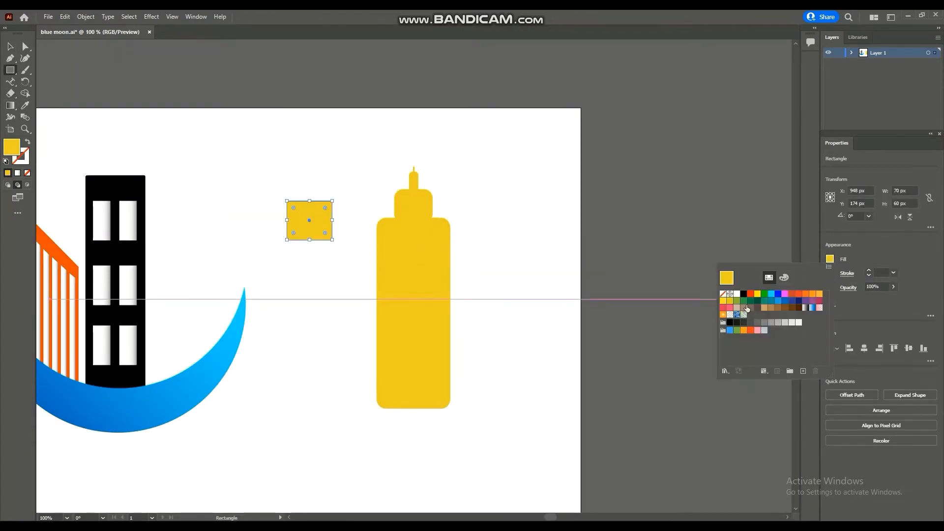
pyautogui.click(731, 315)
pyautogui.press('Escape')
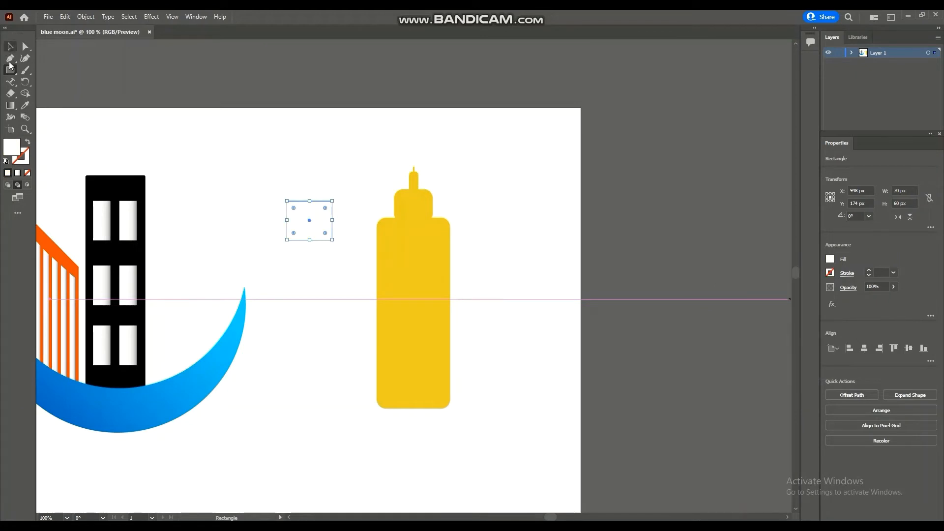
pyautogui.moveTo(333, 240); pyautogui.dragTo(321, 230)
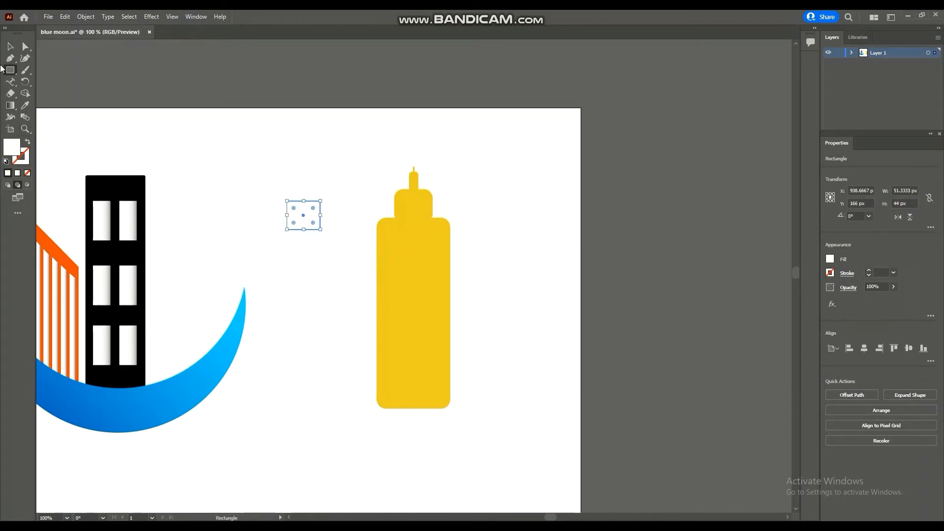
# Step: Place rounded white windows of about 41 by 35 px in two columns on the yellow tower and undo the extra copies
pyautogui.moveTo(414, 251); pyautogui.dragTo(428, 323)
pyautogui.rightClick(407, 251)
pyautogui.moveTo(506, 429)
pyautogui.click(541, 429)
pyautogui.hotkey('ctrl', 'z')
pyautogui.hotkey('ctrl', 'z')
pyautogui.hotkey('ctrl', 'z')
pyautogui.hotkey('ctrl', 'z')
pyautogui.hotkey('ctrl', 'z')
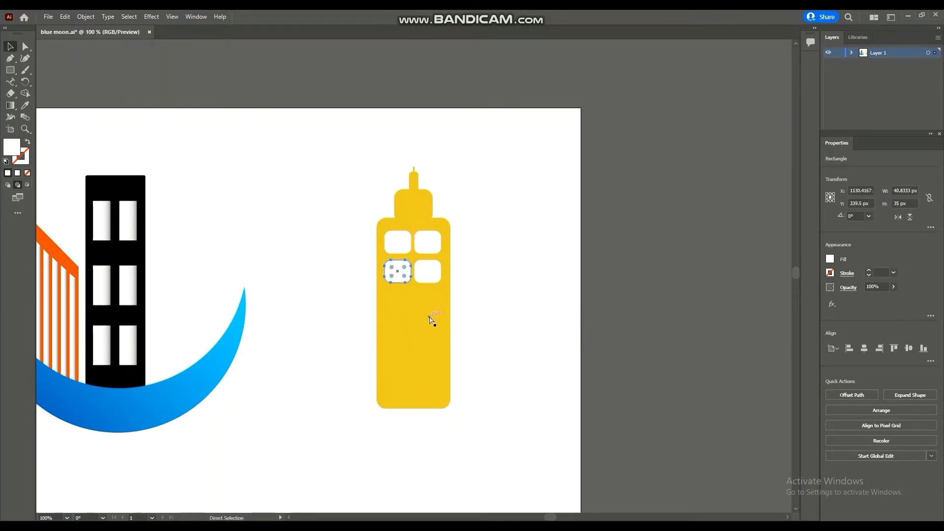
pyautogui.moveTo(428, 268); pyautogui.dragTo(428, 295)
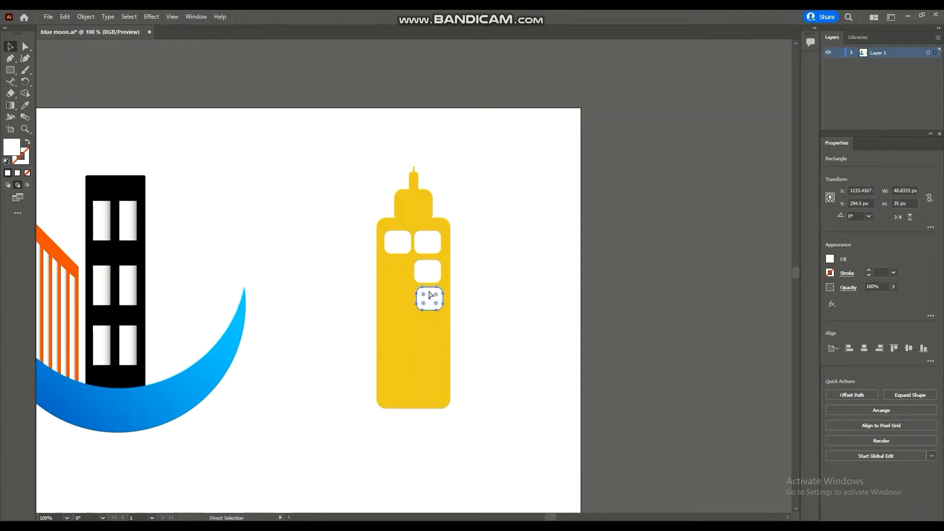
pyautogui.hotkey('ctrl', 'z')
pyautogui.hotkey('ctrl', 'z')
# Step: Duplicate the right window downward at even spacing until the column has six, and copy the lowest one into the left column
pyautogui.moveTo(428, 238); pyautogui.dragTo(428, 266)
pyautogui.hotkey('ctrl', 'd')
pyautogui.hotkey('ctrl', 'd')
pyautogui.hotkey('ctrl', 'd')
pyautogui.hotkey('ctrl', 'd')
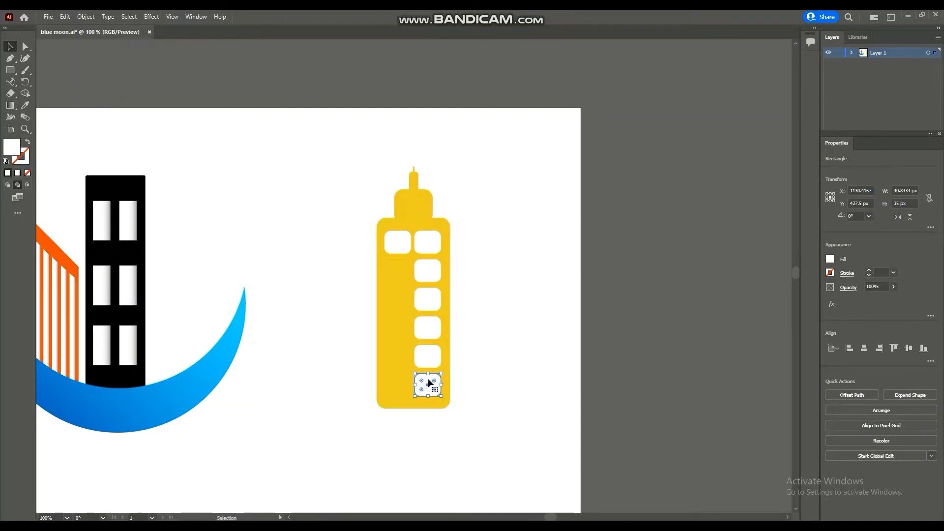
pyautogui.moveTo(403, 380); pyautogui.dragTo(399, 383)
pyautogui.moveTo(399, 383); pyautogui.dragTo(400, 357)
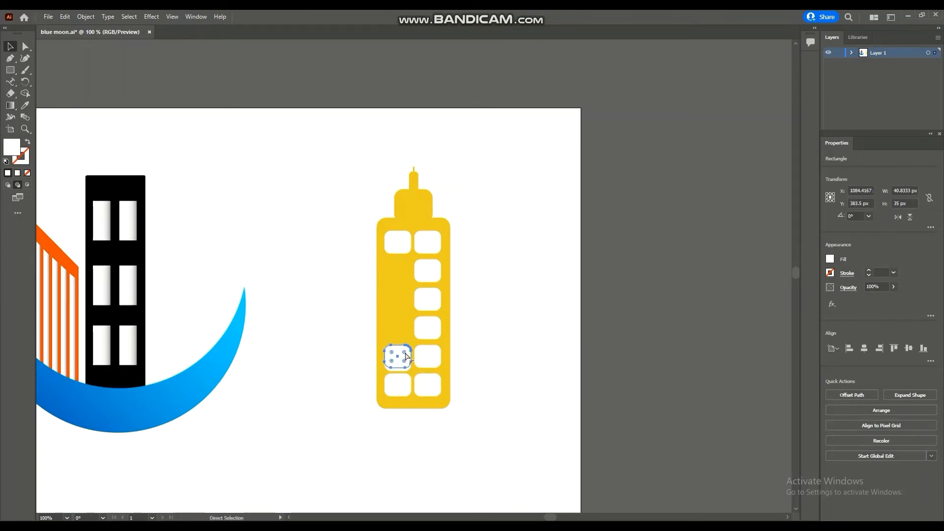
pyautogui.press('Up')
pyautogui.press('Up')
pyautogui.press('Up')
pyautogui.press('Up')
pyautogui.press('Up')
pyautogui.press('Up')
pyautogui.press('Up')
pyautogui.hotkey('ctrl', 'z')
pyautogui.hotkey('ctrl', 'z')
pyautogui.hotkey('ctrl', 'z')
pyautogui.hotkey('ctrl', 'z')
pyautogui.hotkey('ctrl', 'z')
pyautogui.hotkey('ctrl', 'z')
pyautogui.hotkey('ctrl', 'z')
# Step: Duplicate the left column's lowest window upward and repeat the copy three times to fill the column
pyautogui.moveTo(401, 383); pyautogui.dragTo(399, 358)
pyautogui.hotkey('ctrl', 'd')
pyautogui.hotkey('ctrl', 'd')
pyautogui.hotkey('ctrl', 'd')
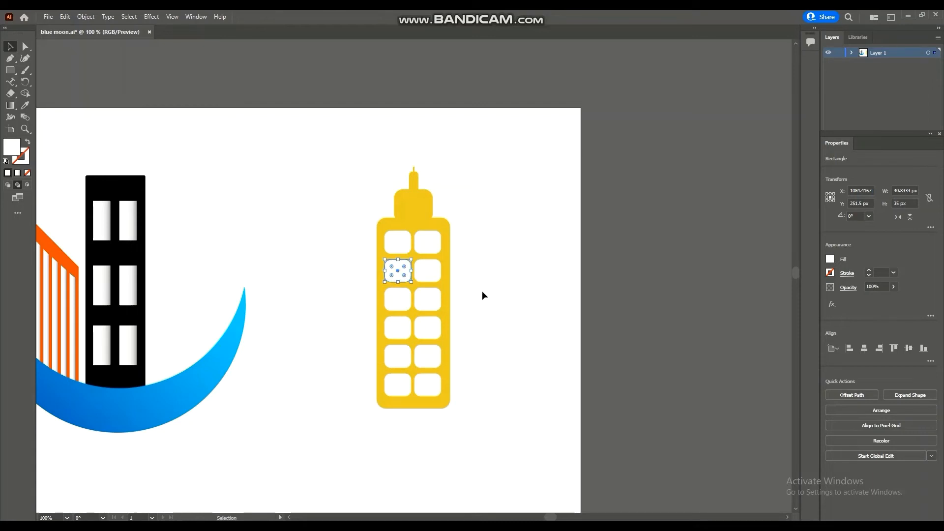
pyautogui.click(482, 295)
pyautogui.click(399, 298)
pyautogui.click(519, 318)
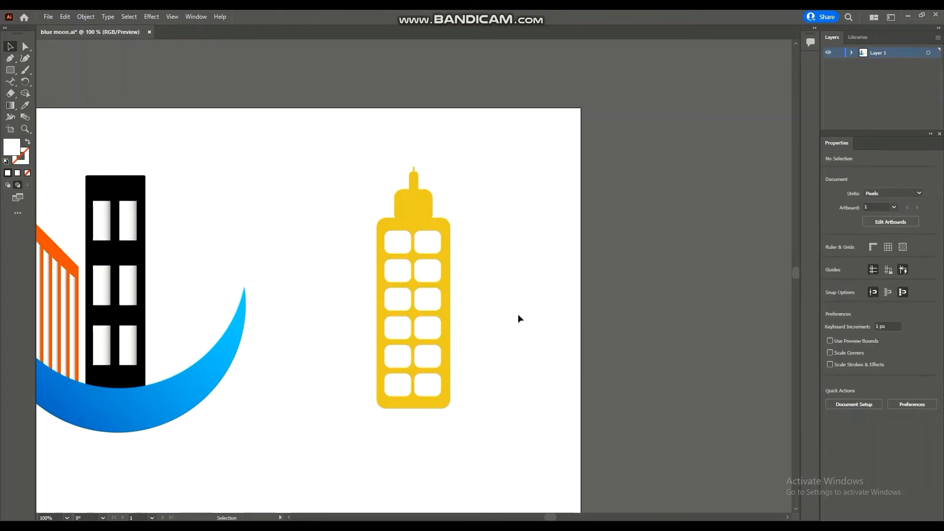
pyautogui.hotkey('ctrl', '-')
pyautogui.hotkey('ctrl', '=')
pyautogui.click(448, 377)
pyautogui.keyDown('shift'); pyautogui.click(417, 202); pyautogui.keyUp('shift')
pyautogui.keyDown('shift'); pyautogui.click(416, 182); pyautogui.keyUp('shift')
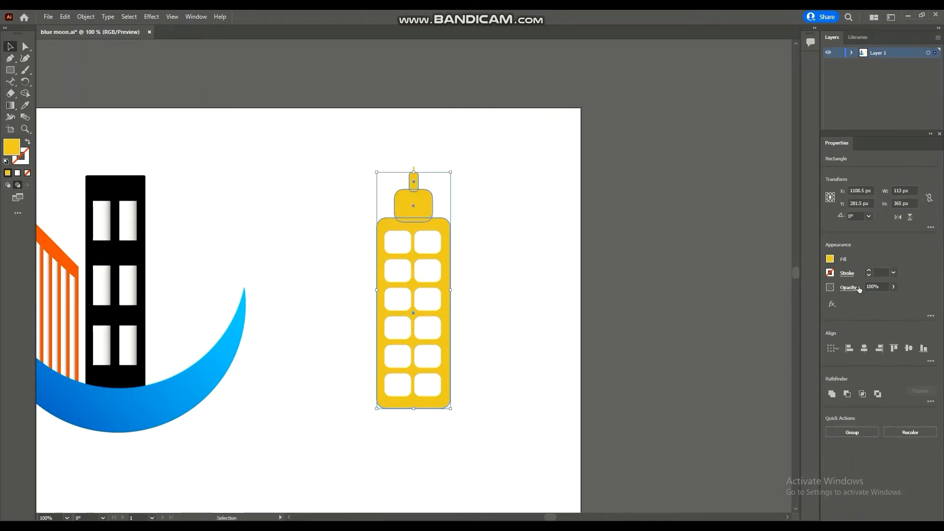
pyautogui.click(830, 272)
pyautogui.click(743, 309)
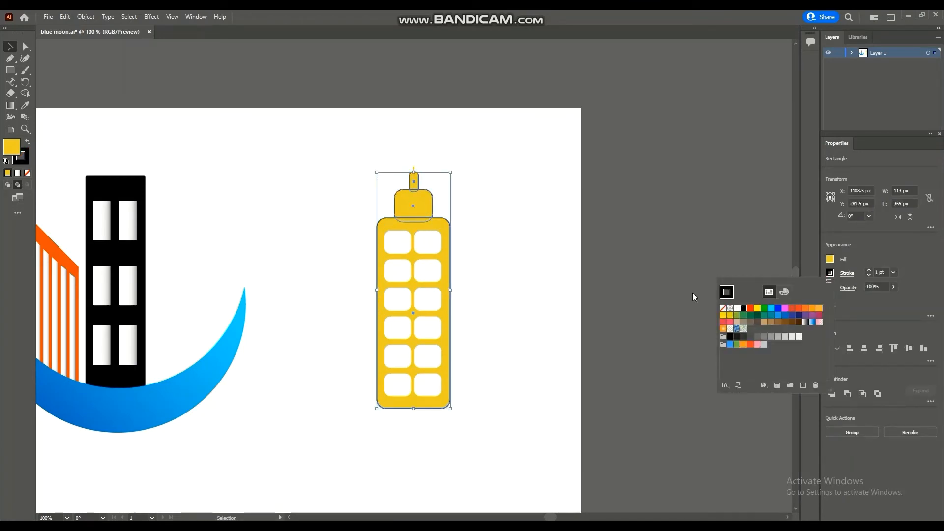
pyautogui.click(725, 308)
pyautogui.press('Escape')
pyautogui.click(484, 382)
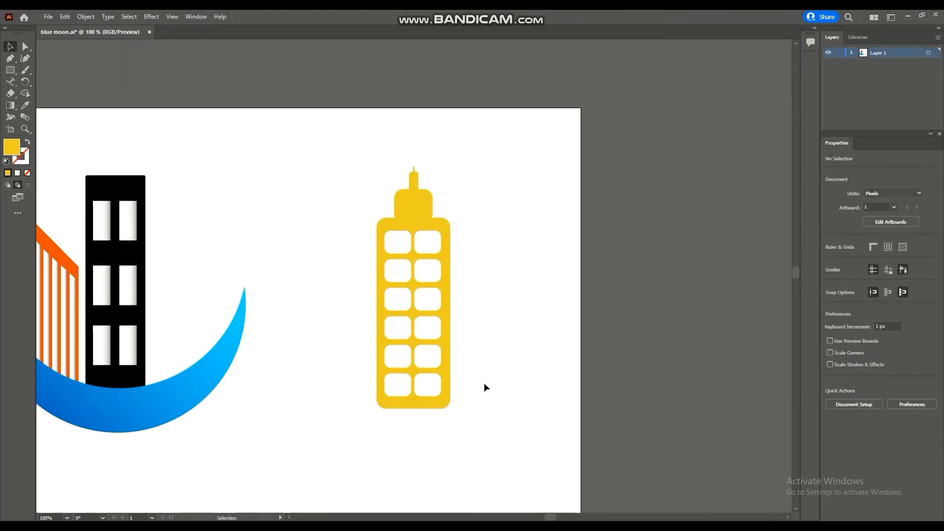
# Step: Select the whole yellow tower with its windows, scale it to about 86 by 284 px and group it
pyautogui.moveTo(502, 430); pyautogui.dragTo(348, 167)
pyautogui.moveTo(451, 409); pyautogui.dragTo(433, 351)
pyautogui.rightClick(408, 220)
pyautogui.click(438, 283)
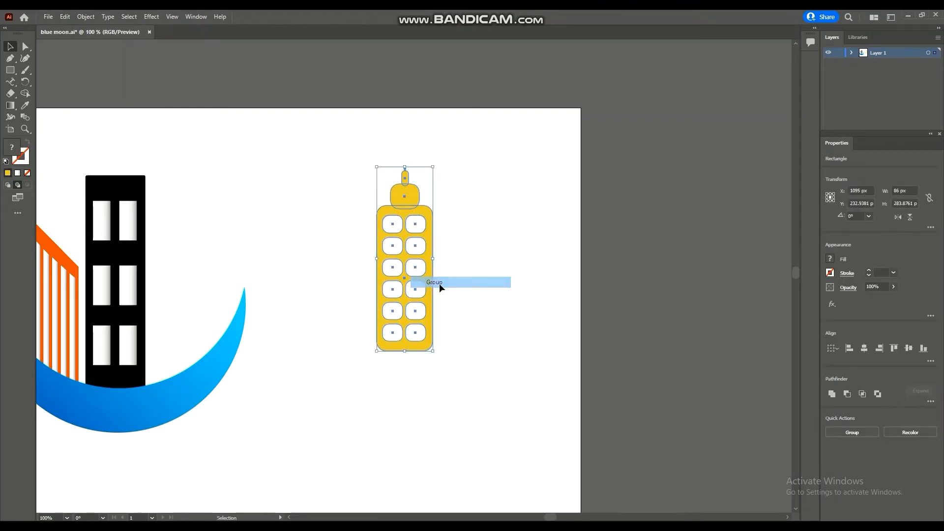
# Step: Move the yellow tower beside the black building on the crescent and bring the crescent in front of it
pyautogui.moveTo(411, 190); pyautogui.dragTo(184, 227)
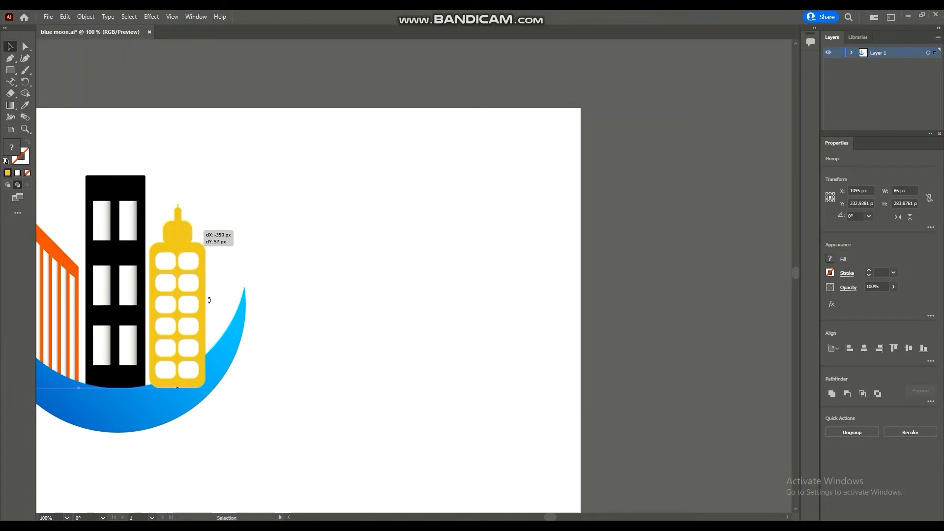
pyautogui.rightClick(217, 368)
pyautogui.moveTo(256, 318)
pyautogui.click(356, 356)
pyautogui.click(384, 289)
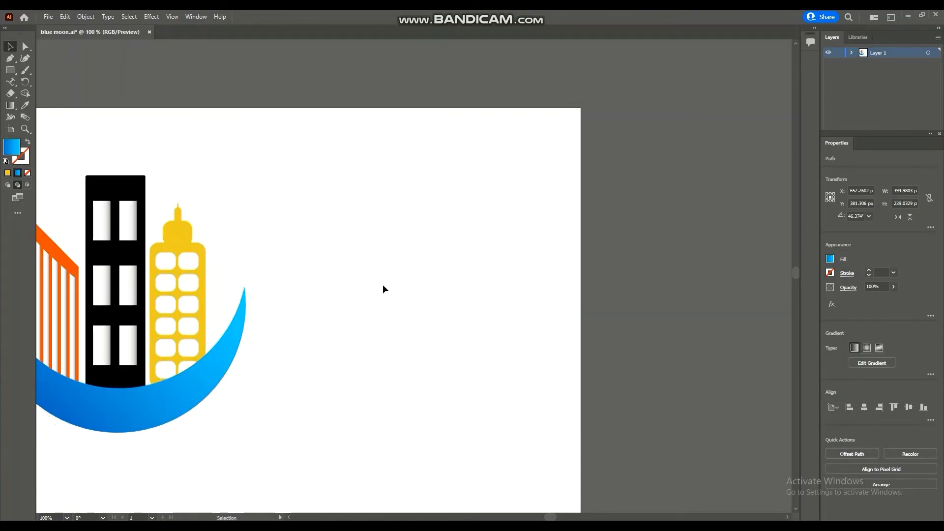
# Step: Ungroup the yellow tower within the assembled logo and clear the selection
pyautogui.hotkey('ctrl', '-')
pyautogui.hotkey('ctrl', '-')
pyautogui.hotkey('ctrl', '-')
pyautogui.hotkey('ctrl', '+')
pyautogui.moveTo(550, 517); pyautogui.dragTo(532, 518)
pyautogui.hotkey('ctrl', '+')
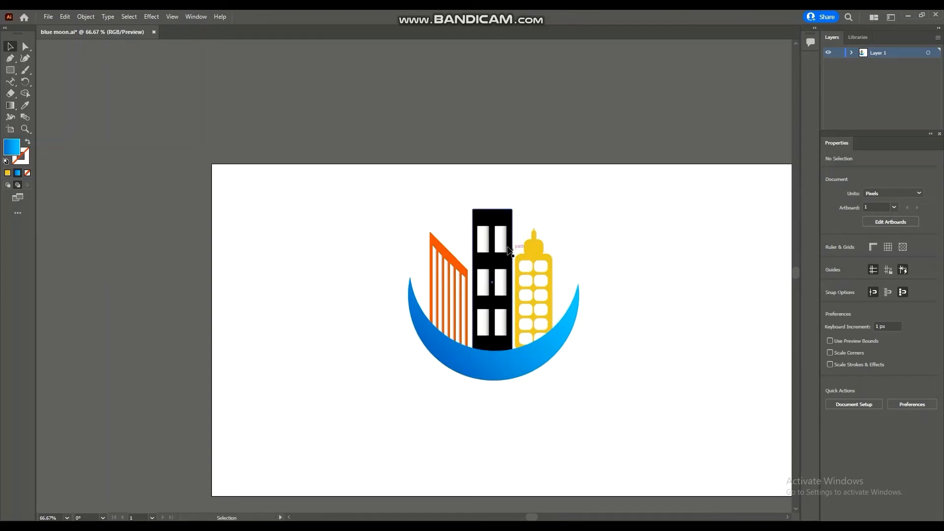
pyautogui.hotkey('ctrl', '+')
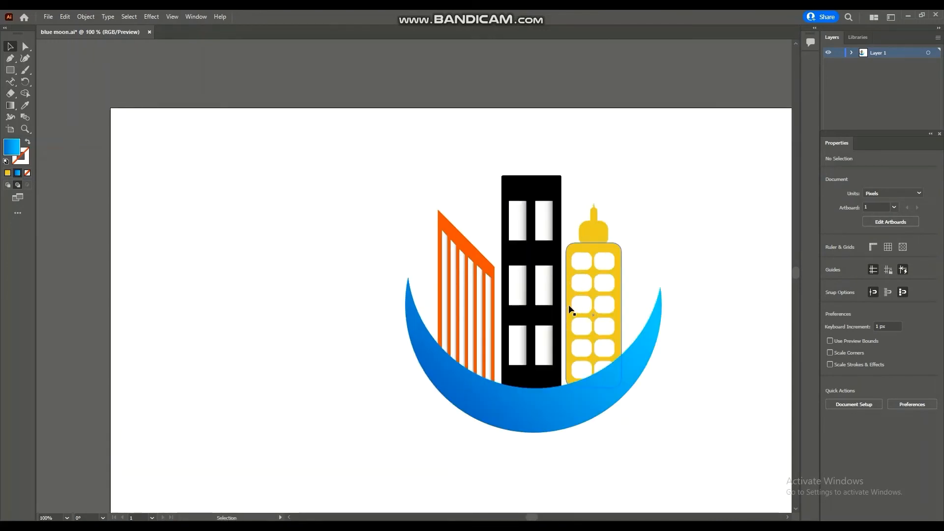
pyautogui.click(589, 261)
pyautogui.rightClick(600, 264)
pyautogui.click(627, 348)
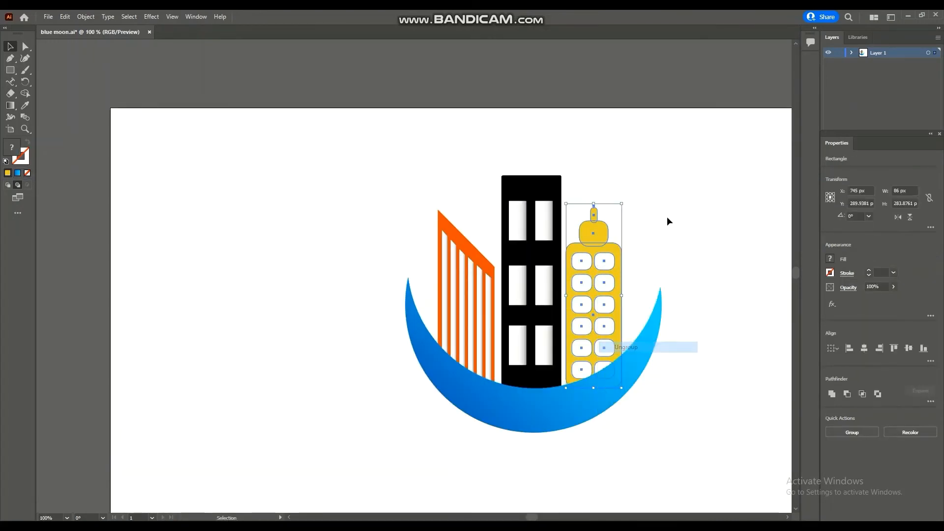
pyautogui.click(667, 216)
# Step: Select all twelve windows of the yellow tower and switch their fill to a gradient
pyautogui.click(599, 259)
pyautogui.keyDown('shift'); pyautogui.click(581, 261); pyautogui.keyUp('shift')
pyautogui.keyDown('shift'); pyautogui.click(581, 283); pyautogui.keyUp('shift')
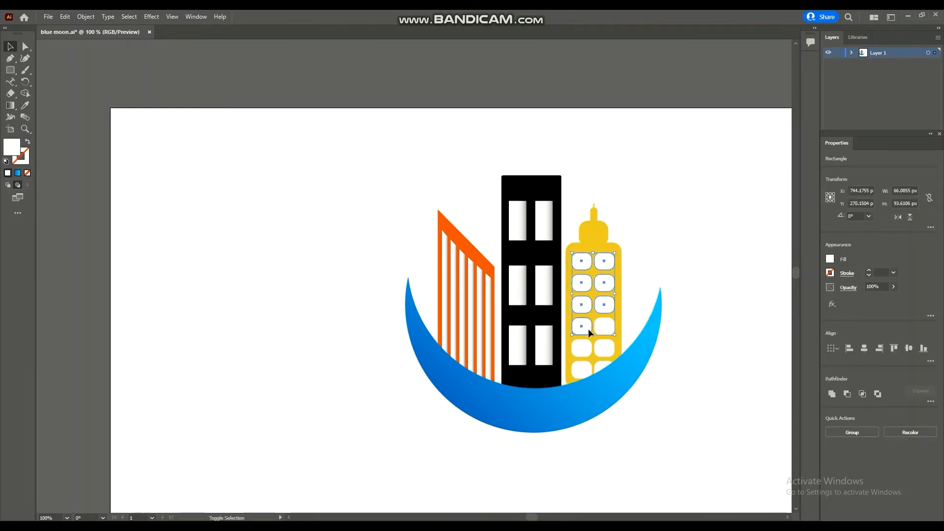
pyautogui.keyDown('shift'); pyautogui.click(602, 351); pyautogui.keyUp('shift')
pyautogui.keyDown('shift'); pyautogui.click(589, 353); pyautogui.keyUp('shift')
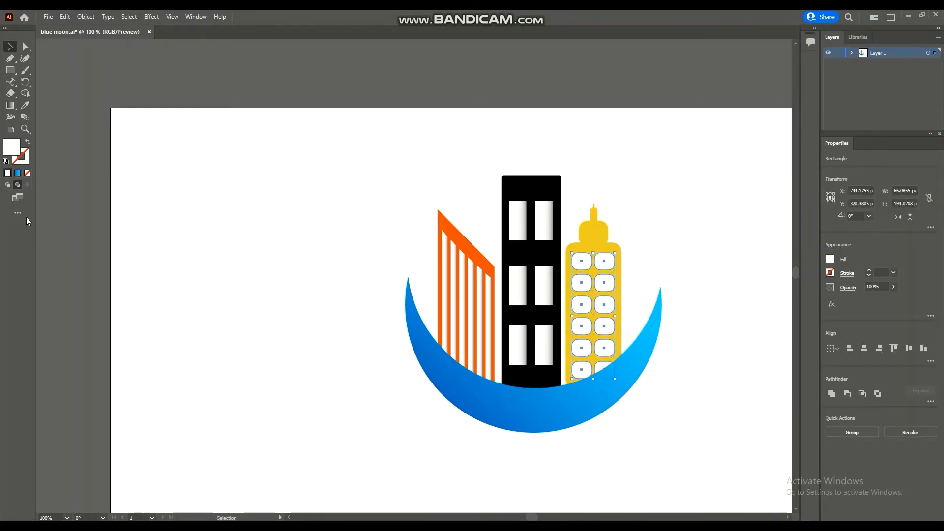
pyautogui.click(17, 173)
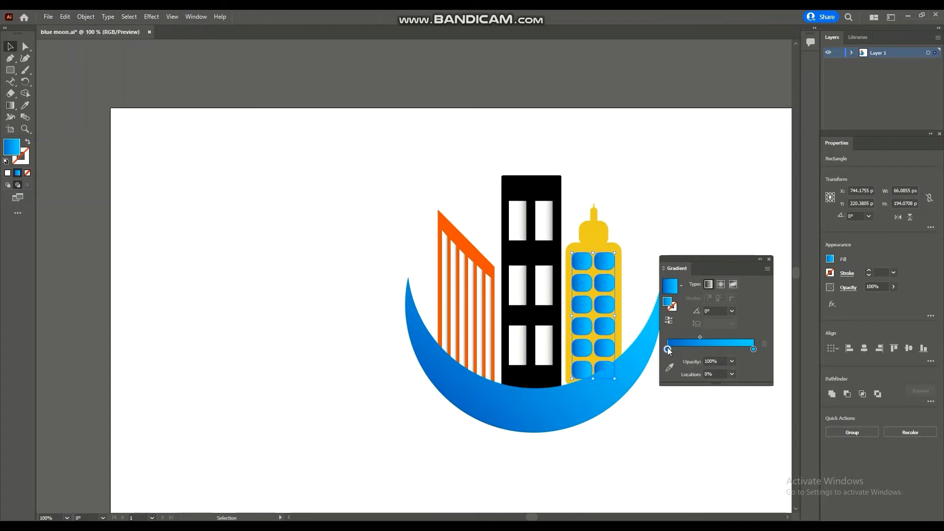
# Step: Set the yellow tower windows' gradient to run from light gray to white, trying several grays for the end stop
pyautogui.doubleClick(668, 349)
pyautogui.click(704, 403)
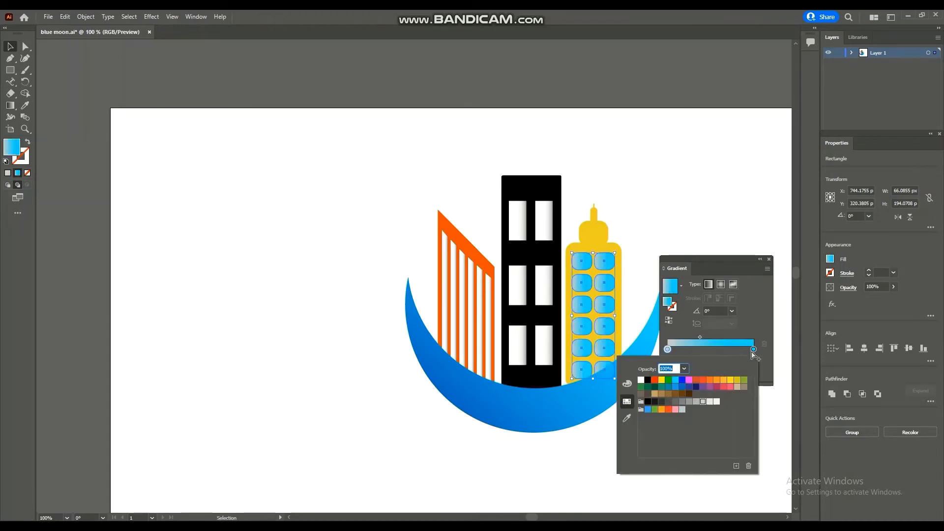
pyautogui.doubleClick(754, 348)
pyautogui.click(683, 402)
pyautogui.click(689, 402)
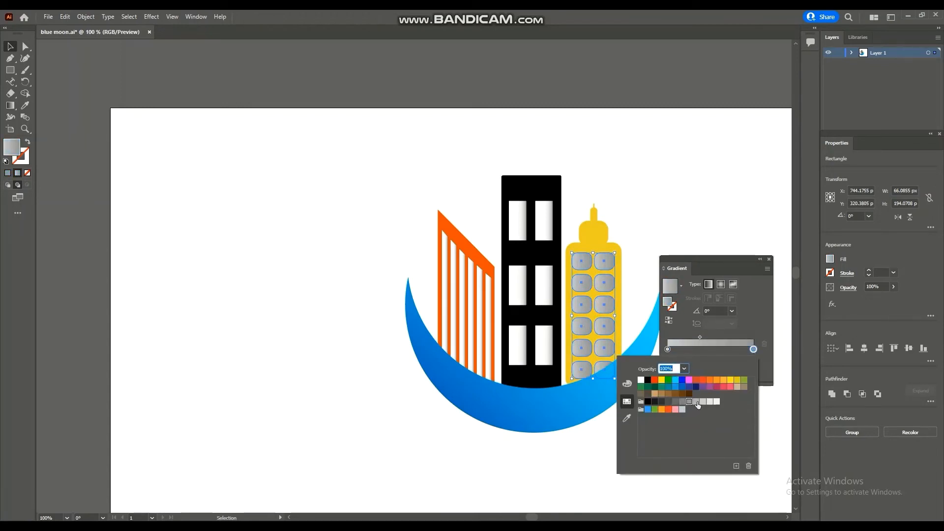
pyautogui.click(696, 403)
pyautogui.click(703, 402)
pyautogui.click(710, 402)
pyautogui.click(716, 402)
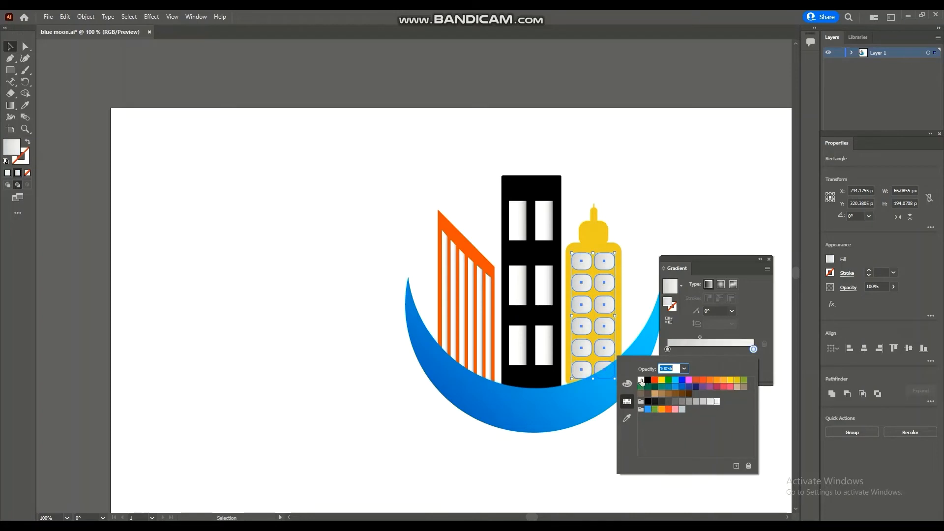
pyautogui.click(641, 381)
pyautogui.click(771, 261)
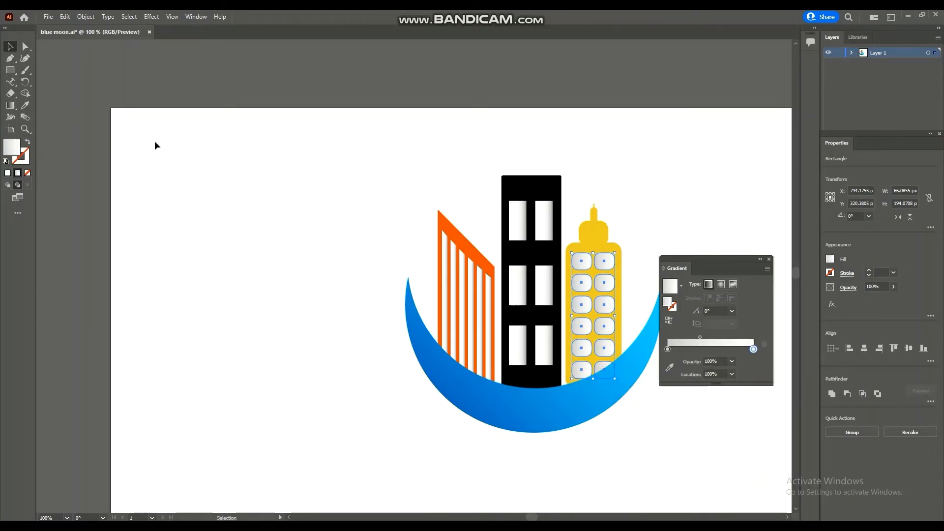
pyautogui.click(769, 259)
# Step: Ungroup the black building and select all six of its windows
pyautogui.click(550, 227)
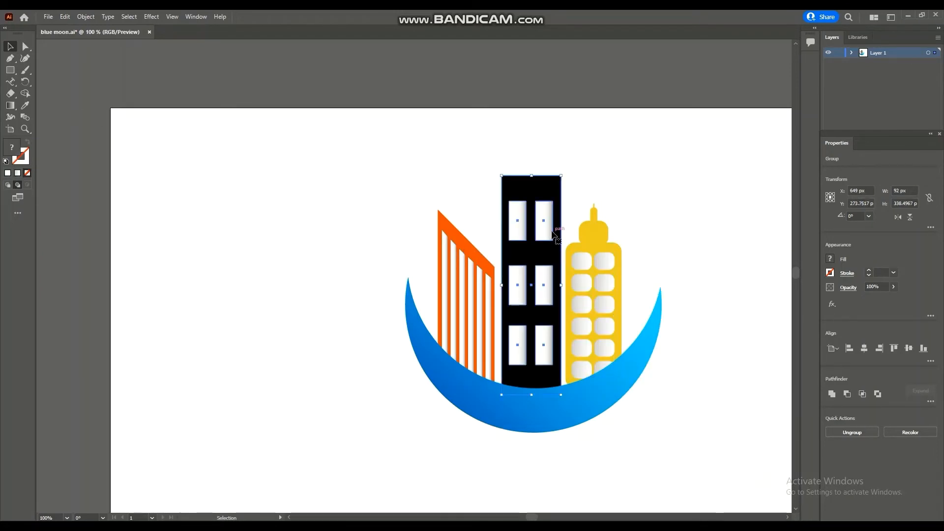
pyautogui.rightClick(550, 228)
pyautogui.click(598, 310)
pyautogui.click(544, 212)
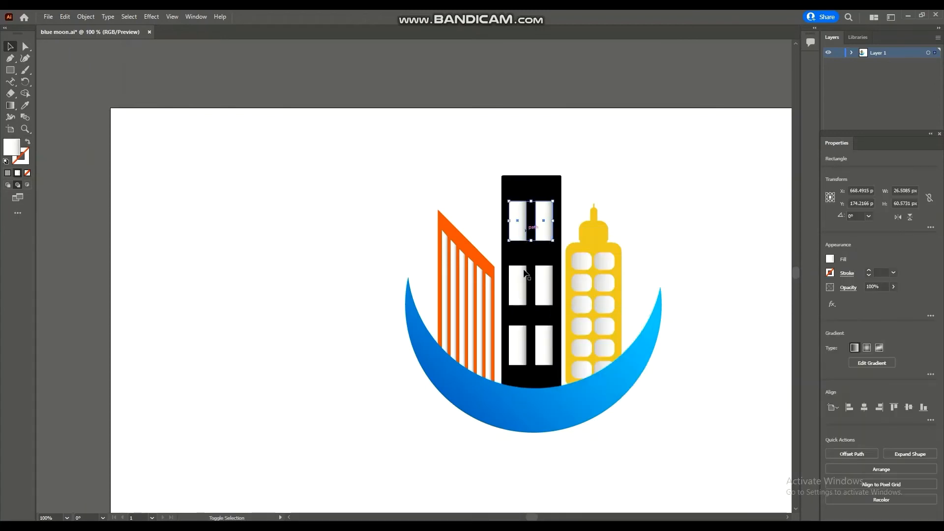
pyautogui.keyDown('shift'); pyautogui.click(541, 280); pyautogui.keyUp('shift')
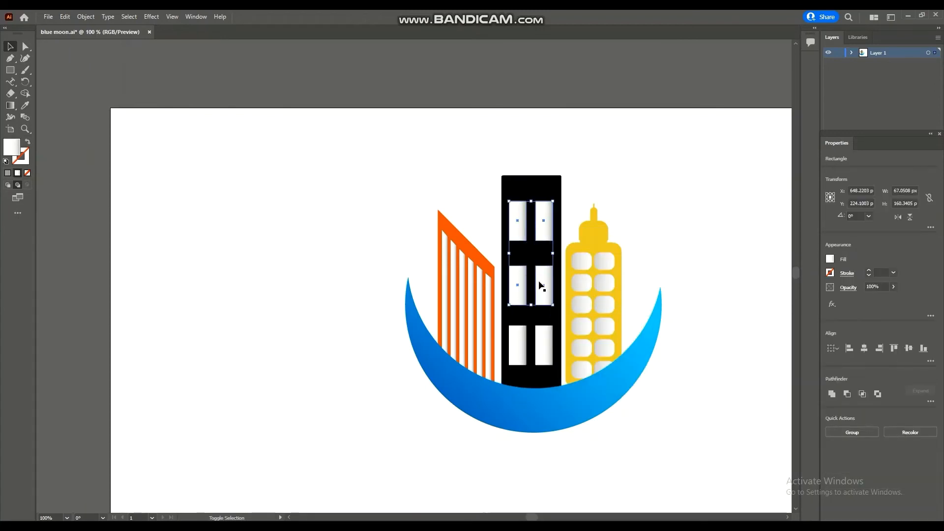
pyautogui.keyDown('shift'); pyautogui.click(545, 337); pyautogui.keyUp('shift')
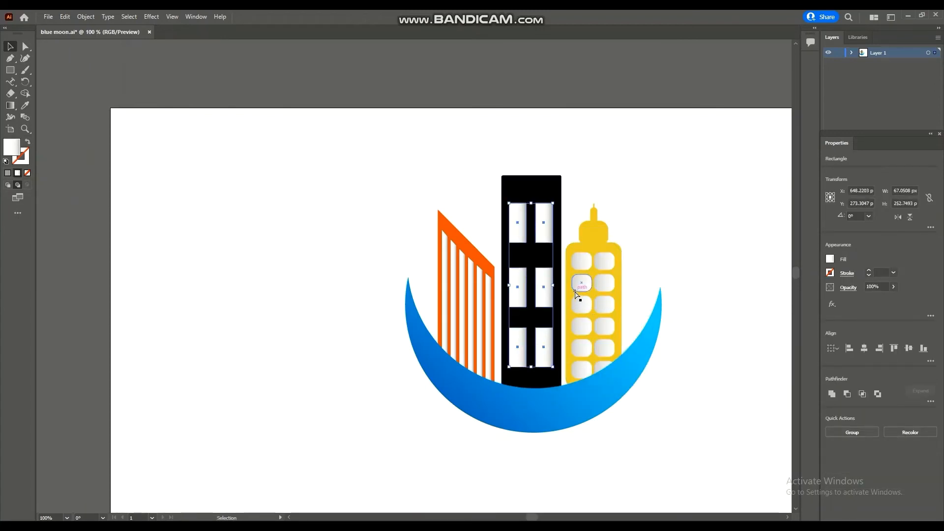
# Step: Fill the black building's windows with a linear gradient from gray (R=153 G=153 B=153) to white and close the color settings
pyautogui.click(17, 173)
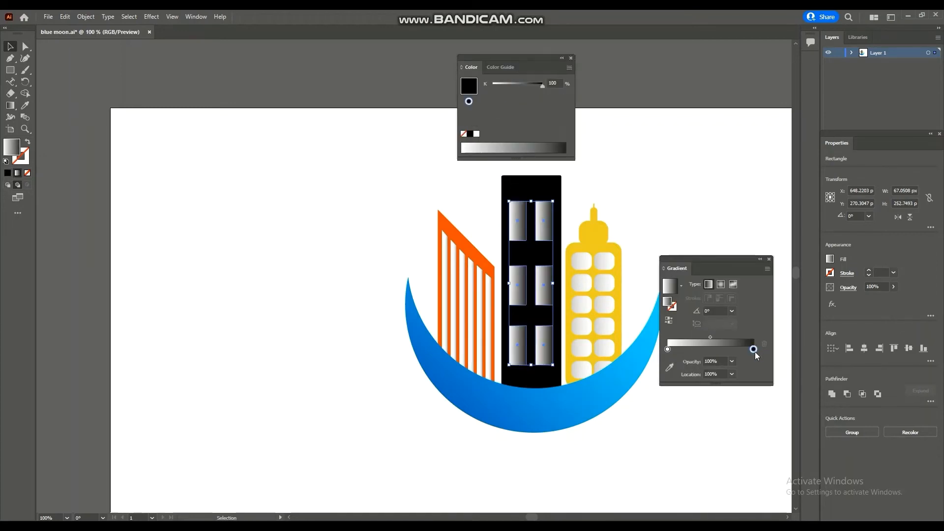
pyautogui.doubleClick(753, 349)
pyautogui.click(641, 381)
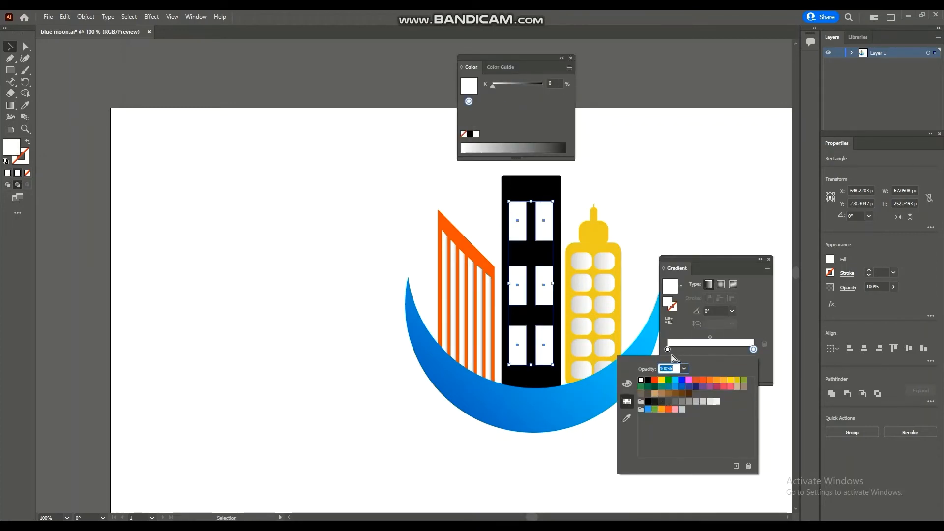
pyautogui.click(667, 350)
pyautogui.doubleClick(667, 349)
pyautogui.click(689, 401)
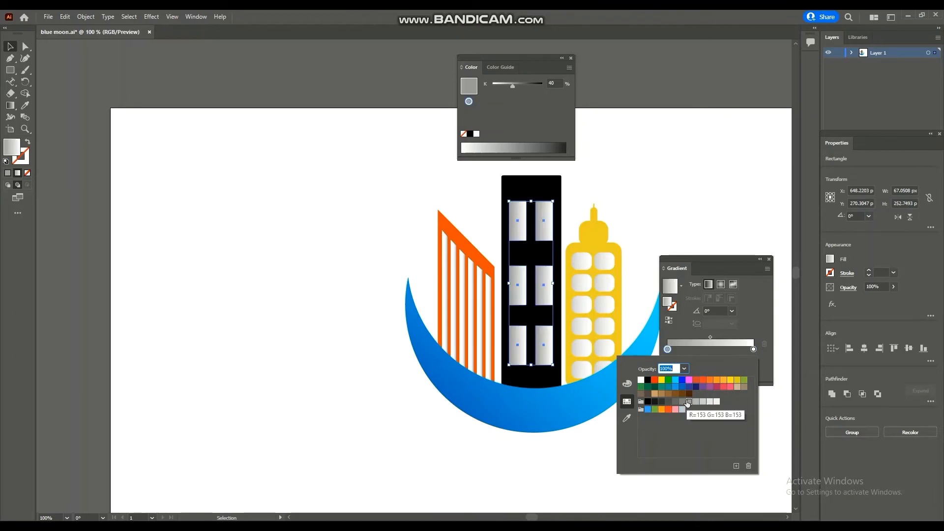
pyautogui.click(751, 266)
pyautogui.click(571, 59)
pyautogui.click(769, 260)
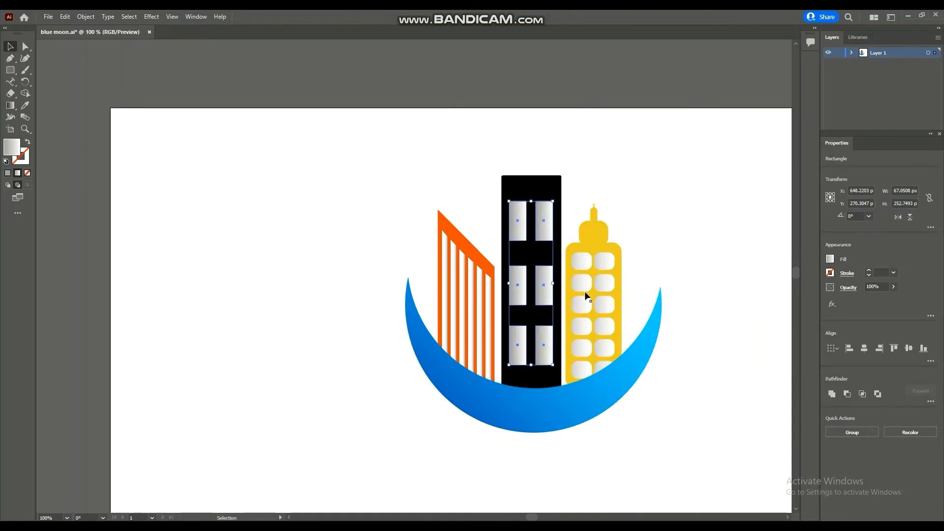
# Step: Ungroup the orange slanted building and select all six of its vertical window stripes
pyautogui.click(480, 225)
pyautogui.rightClick(449, 251)
pyautogui.click(346, 252)
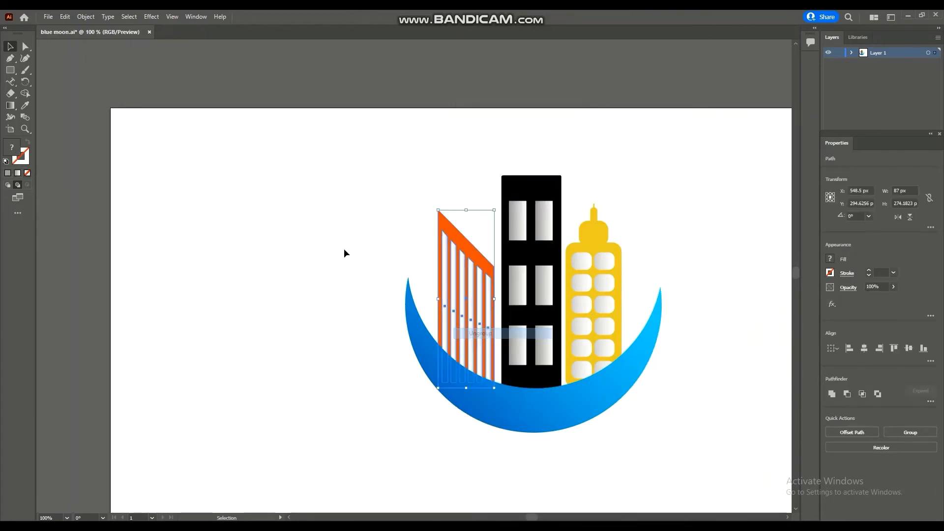
pyautogui.click(445, 256)
pyautogui.keyDown('shift'); pyautogui.click(455, 269); pyautogui.keyUp('shift')
pyautogui.keyDown('shift'); pyautogui.click(464, 276); pyautogui.keyUp('shift')
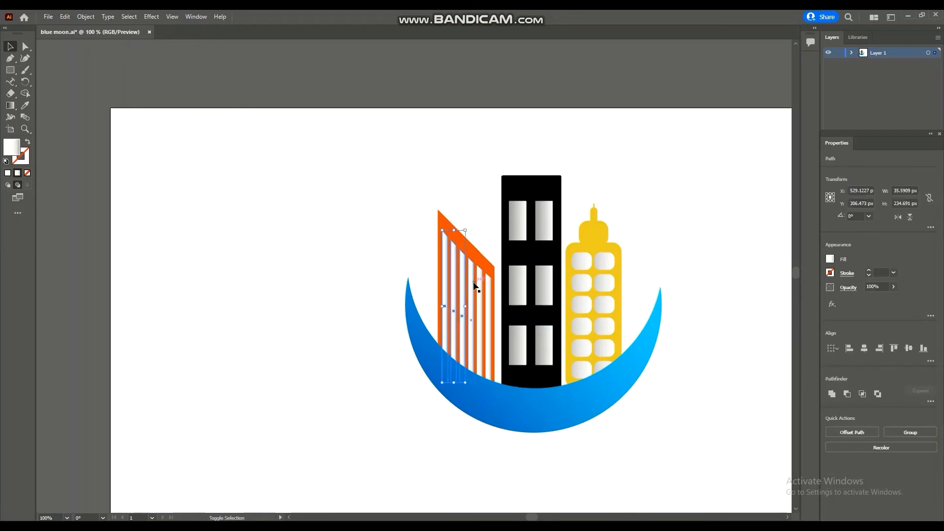
pyautogui.keyDown('shift'); pyautogui.click(472, 282); pyautogui.keyUp('shift')
pyautogui.keyDown('shift'); pyautogui.click(480, 285); pyautogui.keyUp('shift')
pyautogui.keyDown('shift'); pyautogui.click(490, 288); pyautogui.keyUp('shift')
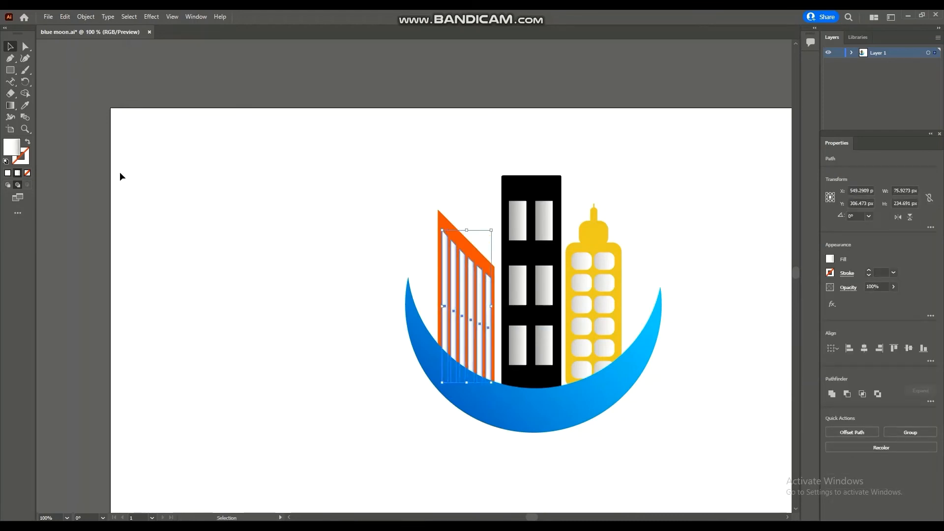
# Step: Fill the orange building's window stripes with a linear gradient from gray to white, shifting its midpoint slightly toward the gray stop
pyautogui.click(17, 173)
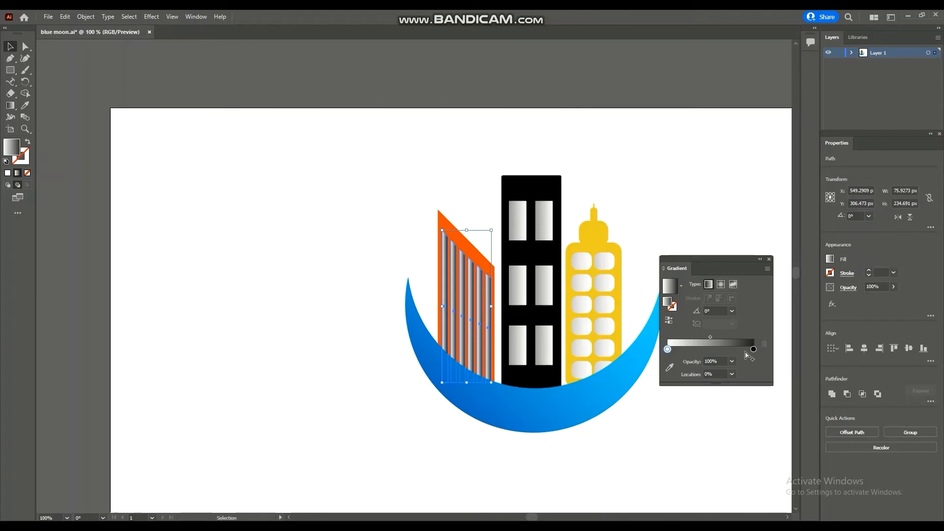
pyautogui.doubleClick(753, 350)
pyautogui.click(640, 380)
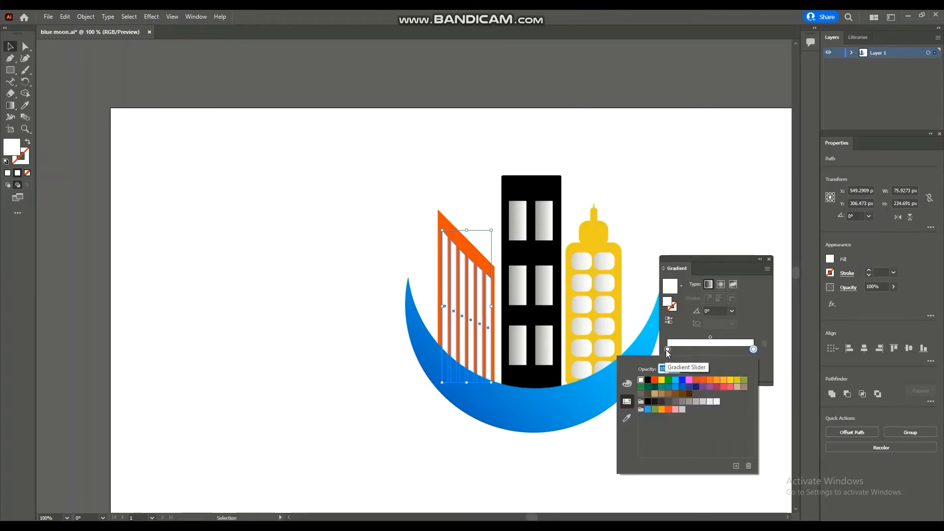
pyautogui.doubleClick(667, 349)
pyautogui.click(696, 402)
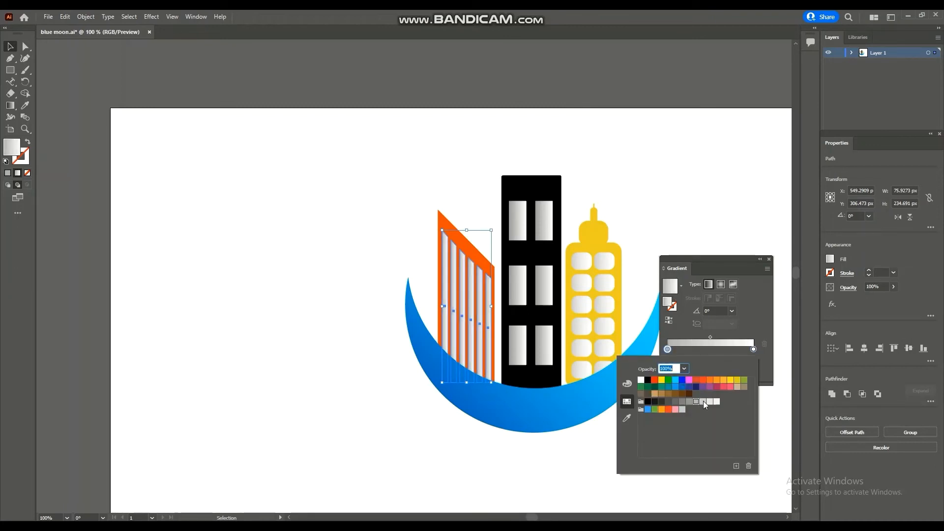
pyautogui.click(703, 402)
pyautogui.click(690, 402)
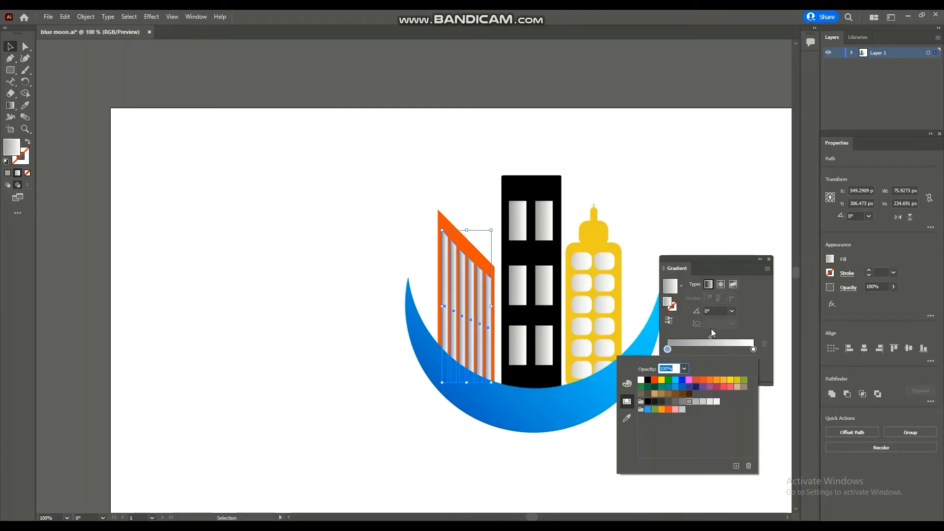
pyautogui.moveTo(711, 337); pyautogui.dragTo(697, 337)
pyautogui.click(769, 259)
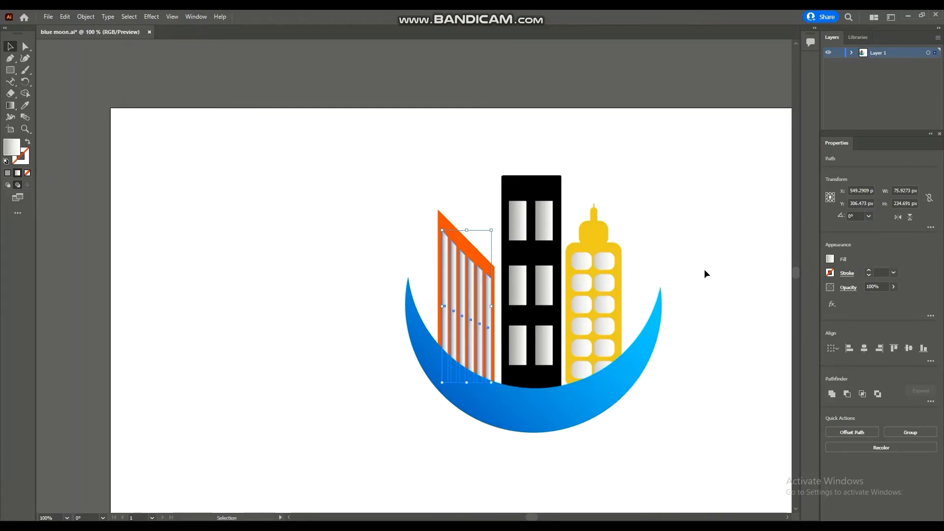
pyautogui.click(700, 267)
# Step: Examine the overall look of the whole logo with the new window gradients
pyautogui.hotkey('ctrl', '-')
pyautogui.hotkey('ctrl', '-')
pyautogui.hotkey('ctrl', '-')
pyautogui.hotkey('ctrl', '+')
pyautogui.hotkey('ctrl', '+')
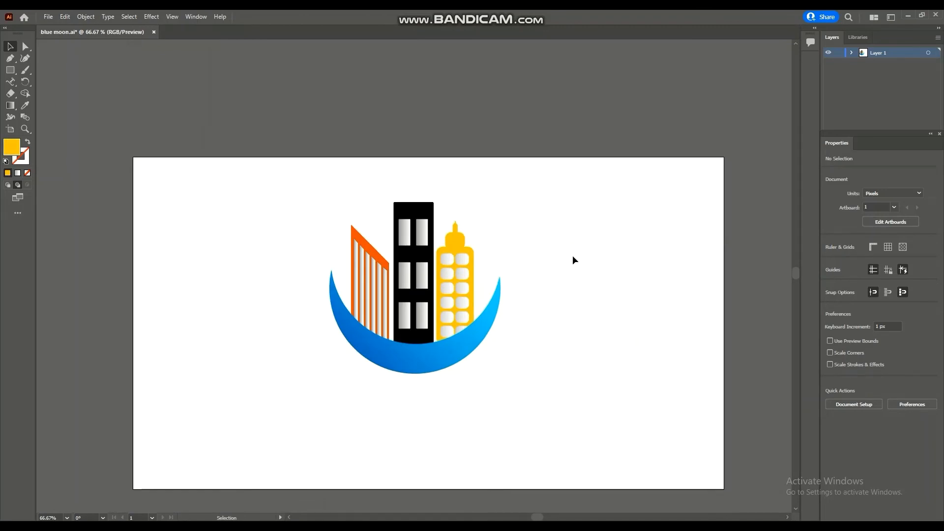
pyautogui.hotkey('ctrl', '-')
pyautogui.hotkey('ctrl', '+')
pyautogui.hotkey('ctrl', '+')
# Step: Try a pink-magenta fill on the black building
pyautogui.click(439, 249)
pyautogui.doubleClick(12, 143)
pyautogui.click(759, 274)
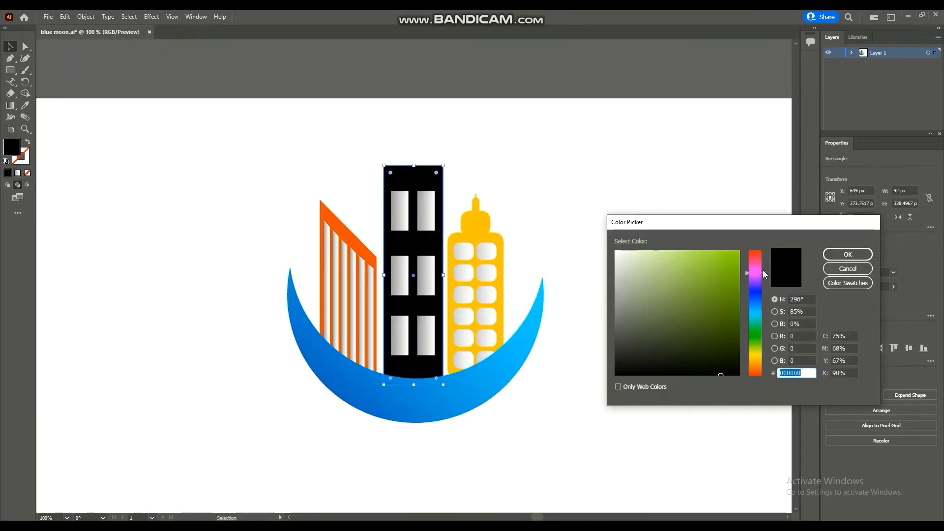
pyautogui.moveTo(726, 262); pyautogui.dragTo(729, 278)
pyautogui.click(843, 255)
pyautogui.click(562, 231)
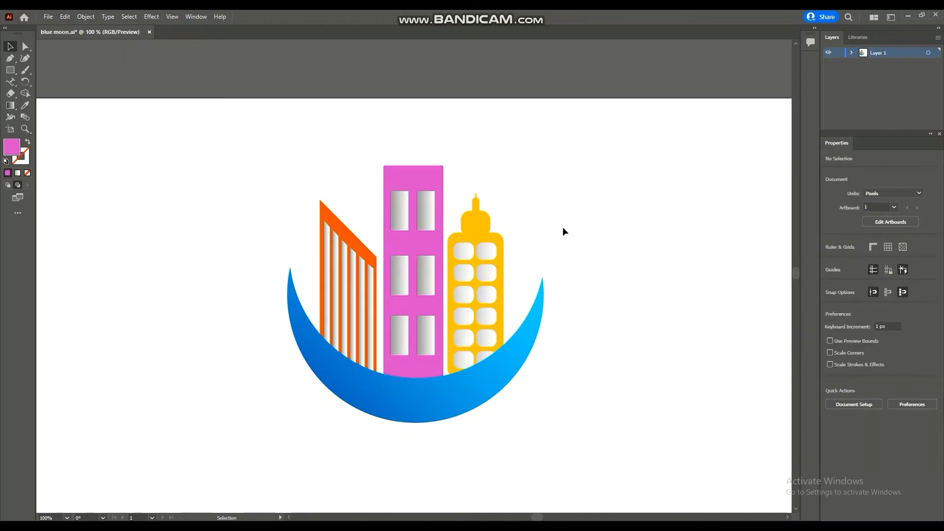
pyautogui.hotkey('ctrl', 'z')
# Step: Try a coral red fill on the black middle building
pyautogui.doubleClick(16, 143)
pyautogui.click(756, 257)
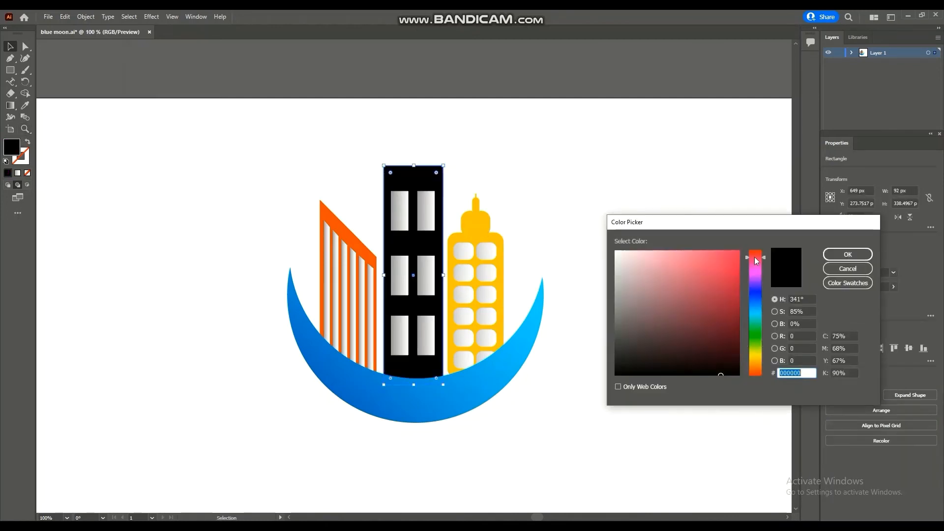
pyautogui.moveTo(728, 270); pyautogui.dragTo(730, 263)
pyautogui.click(840, 257)
pyautogui.click(580, 199)
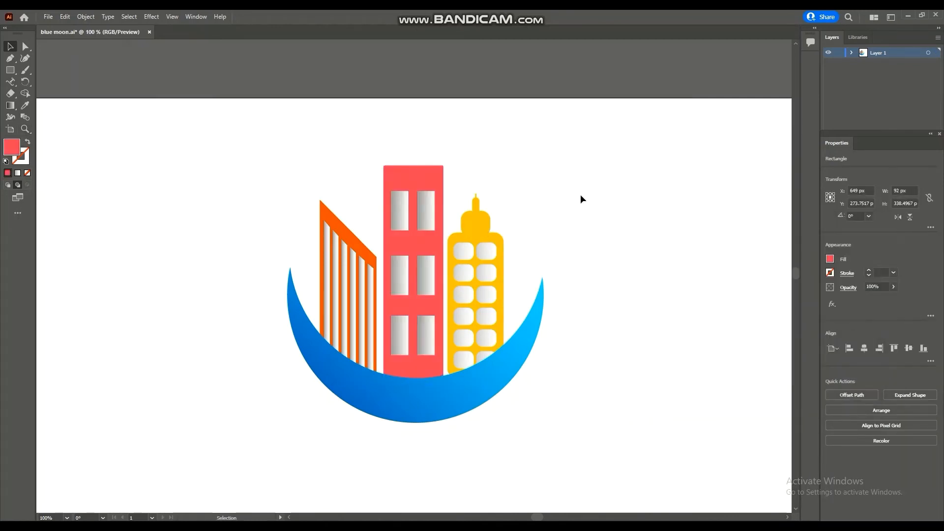
# Step: Try a purple fill on the orange slanted building
pyautogui.click(369, 251)
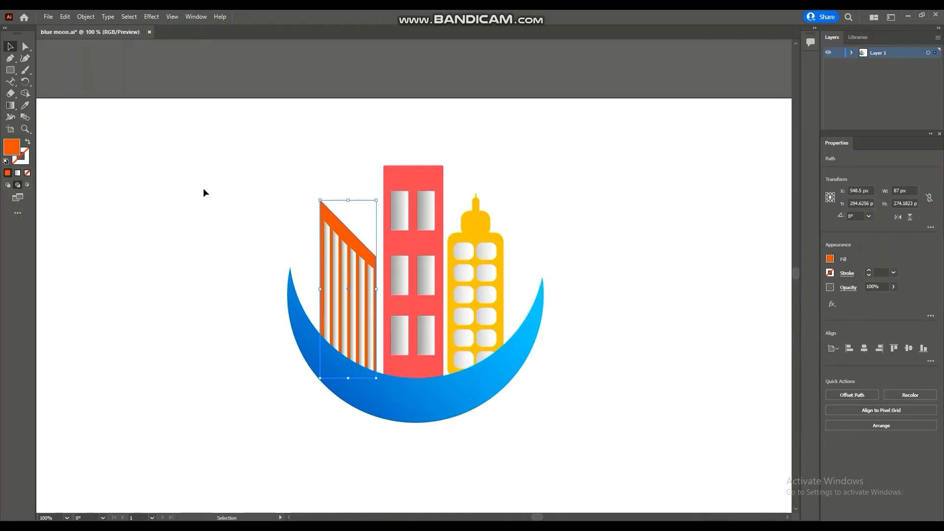
pyautogui.doubleClick(12, 147)
pyautogui.click(756, 274)
pyautogui.click(735, 294)
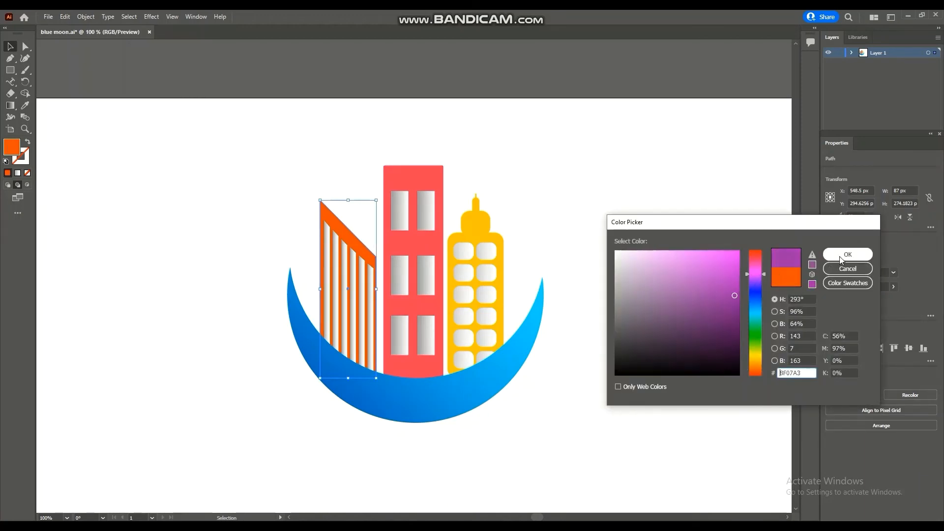
pyautogui.click(848, 254)
pyautogui.click(648, 163)
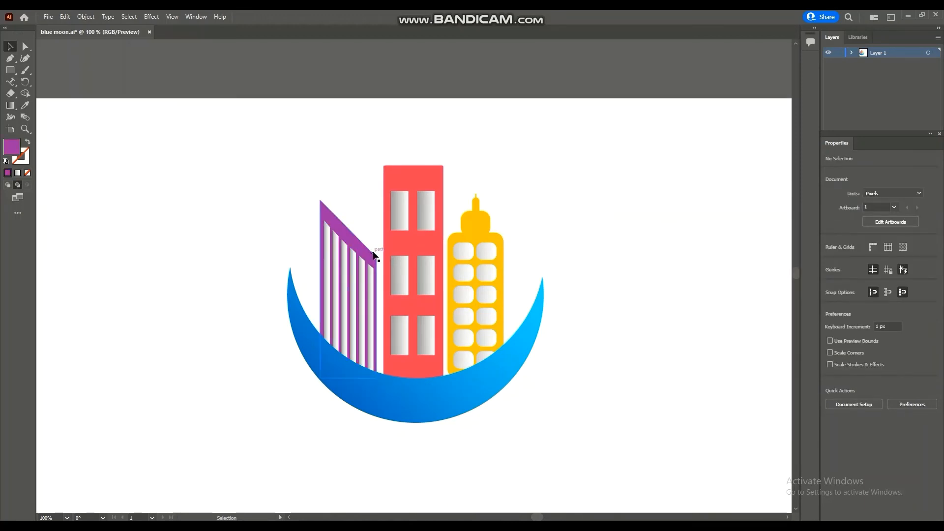
# Step: Recolor the slanted building from purple to a vivid red-orange
pyautogui.click(370, 257)
pyautogui.doubleClick(12, 147)
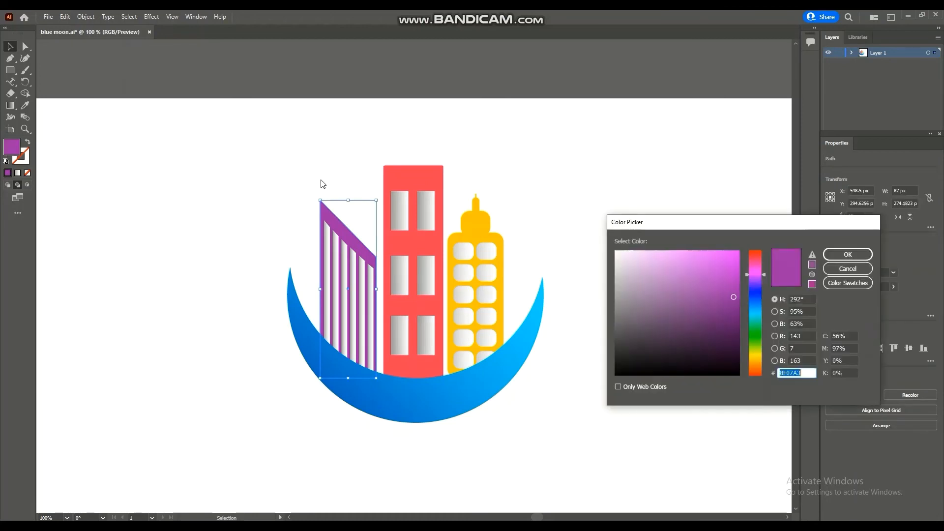
pyautogui.click(764, 375)
pyautogui.click(733, 255)
pyautogui.click(848, 255)
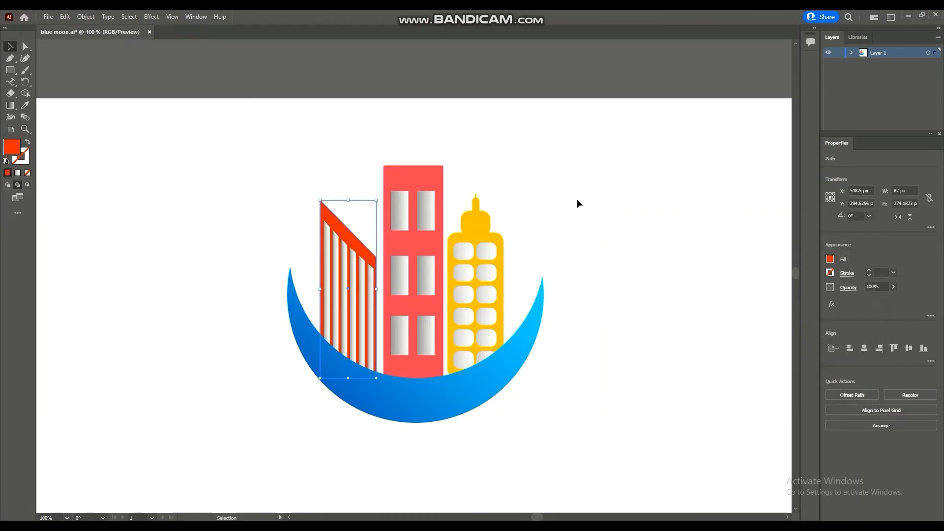
# Step: Change the middle building's coral fill to a dark green and deselect it
pyautogui.click(402, 195)
pyautogui.doubleClick(12, 147)
pyautogui.click(756, 313)
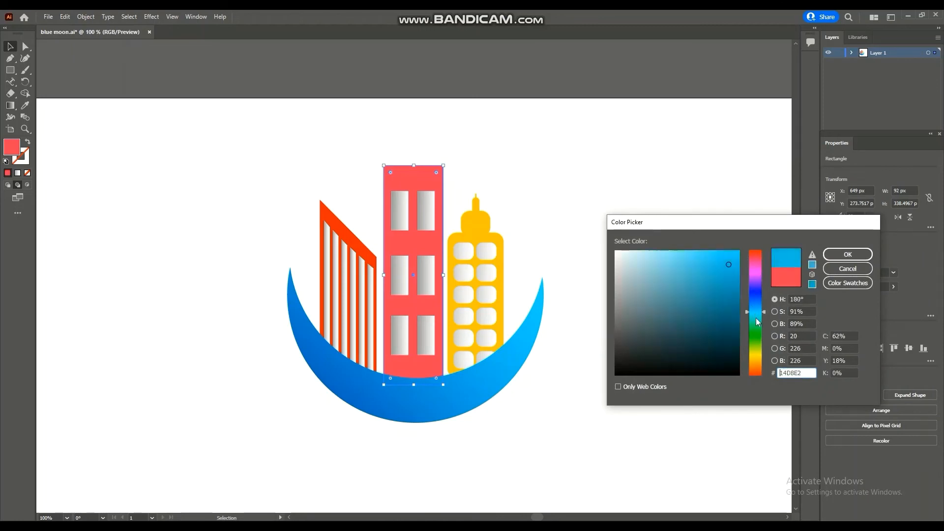
pyautogui.moveTo(757, 322); pyautogui.dragTo(760, 343)
pyautogui.moveTo(726, 280)
pyautogui.mouseDown()
pyautogui.moveTo(736, 291)
pyautogui.moveTo(733, 283)
pyautogui.mouseUp()
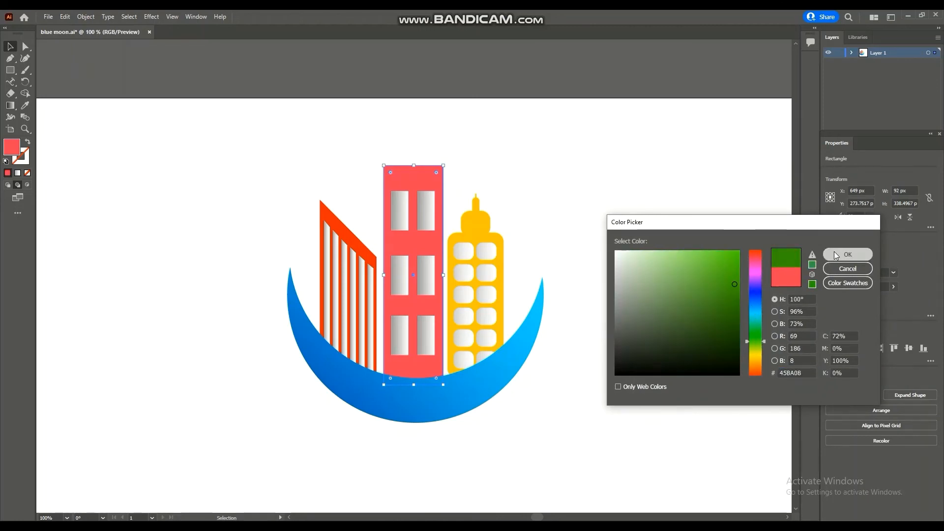
pyautogui.click(846, 254)
pyautogui.click(566, 197)
# Step: Widen the red-orange slanted building slightly by stretching its edge nearest the green building outward
pyautogui.hotkey('ctrl', '-')
pyautogui.hotkey('ctrl', '-')
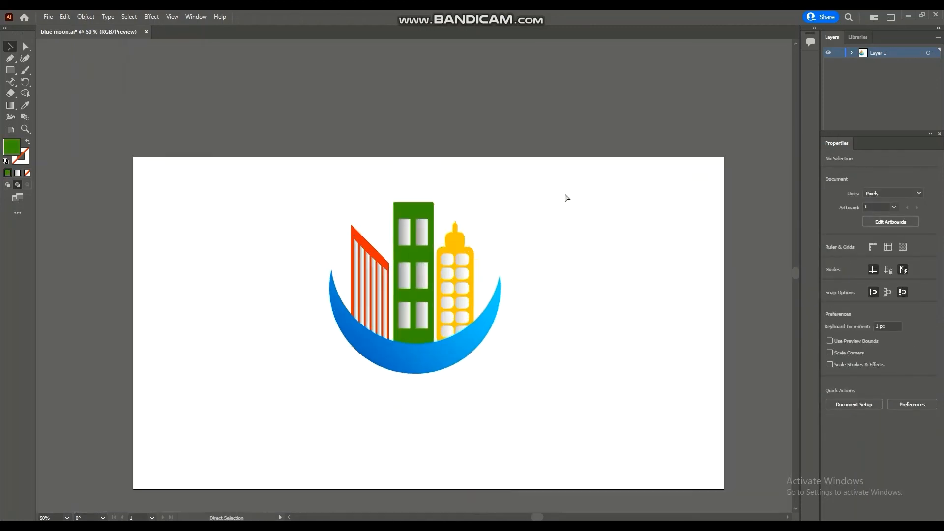
pyautogui.hotkey('ctrl', '+')
pyautogui.hotkey('ctrl', '+')
pyautogui.hotkey('ctrl', '+')
pyautogui.hotkey('ctrl', '+')
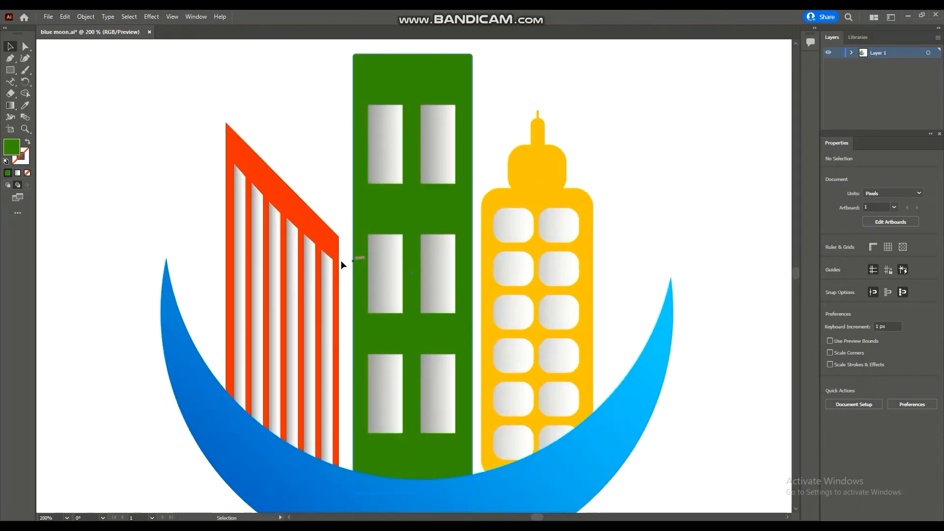
pyautogui.click(340, 263)
pyautogui.moveTo(339, 304); pyautogui.dragTo(342, 305)
pyautogui.click(691, 182)
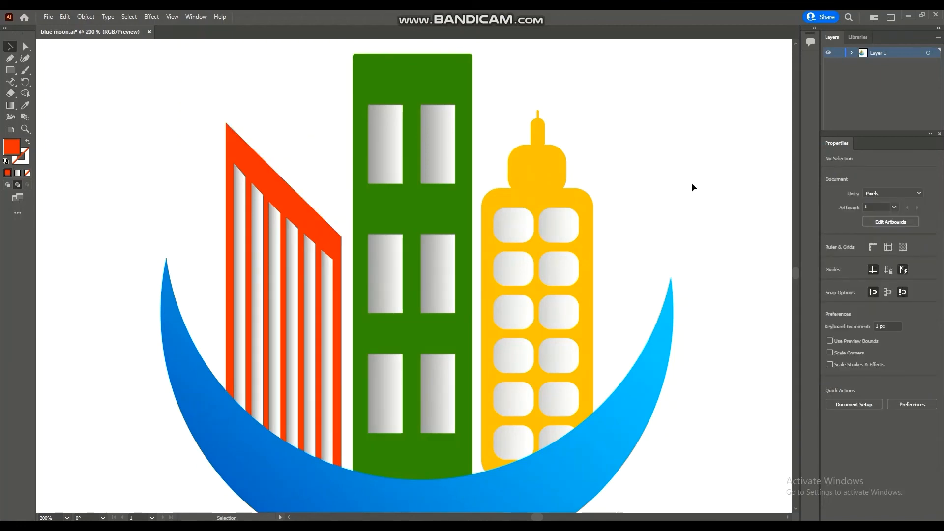
pyautogui.hotkey('ctrl', '1')
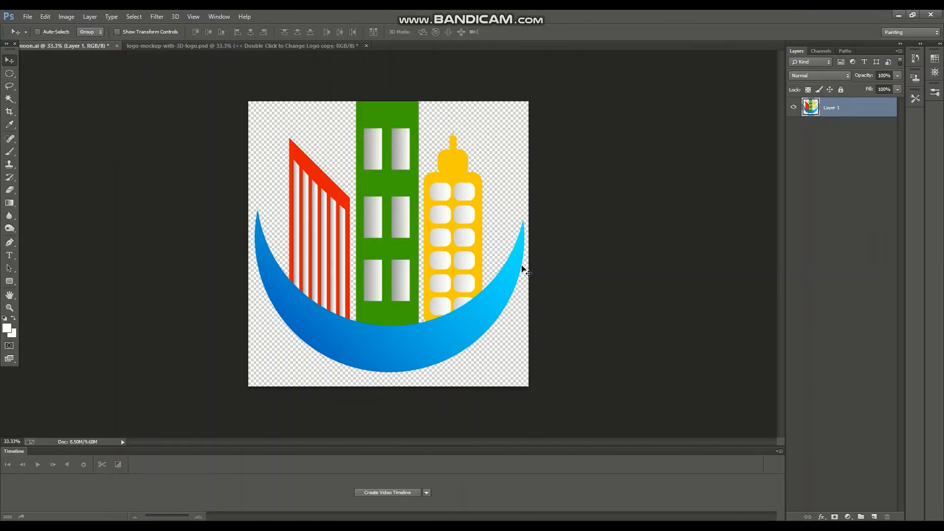
# Step: Switch to Photoshop and try copying the moon logo layer directly into logo-mockup-with-3D-logo.psd
pyautogui.click(235, 46)
pyautogui.click(77, 46)
pyautogui.moveTo(376, 204); pyautogui.dragTo(389, 247)
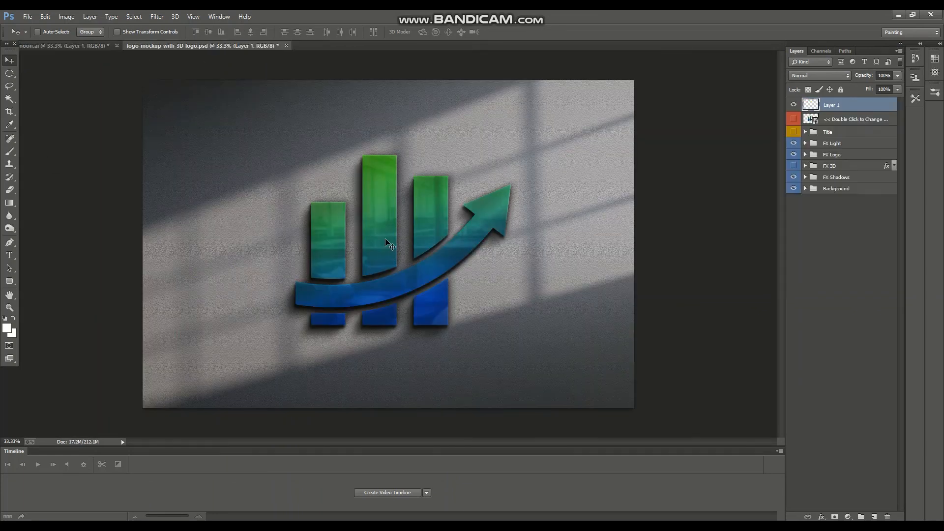
pyautogui.press('Delete')
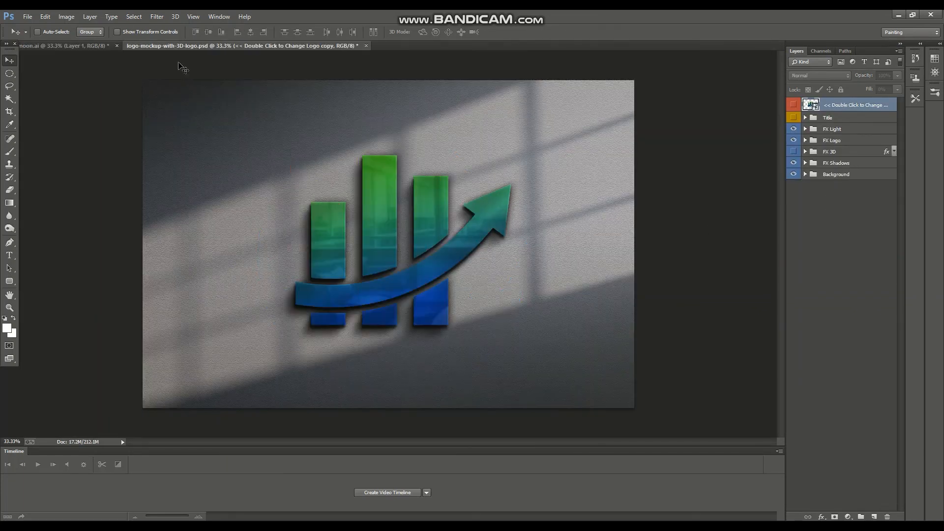
# Step: Open the smart object of the mockup's "Double Click to Change Logo" layer for editing
pyautogui.click(111, 47)
pyautogui.click(313, 48)
pyautogui.doubleClick(812, 106)
pyautogui.click(496, 222)
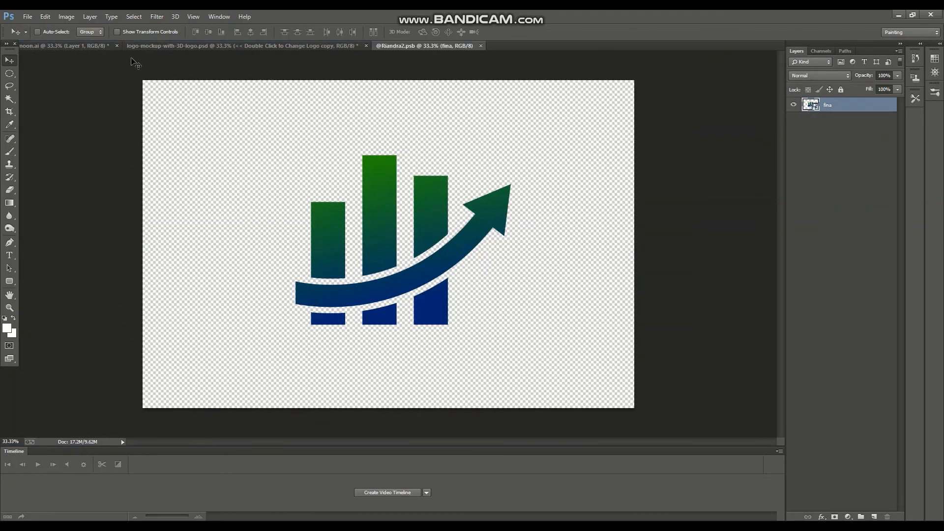
# Step: Copy the moon logo layer into the smart object document in place of the hidden "fina" layer, and save it
pyautogui.click(64, 45)
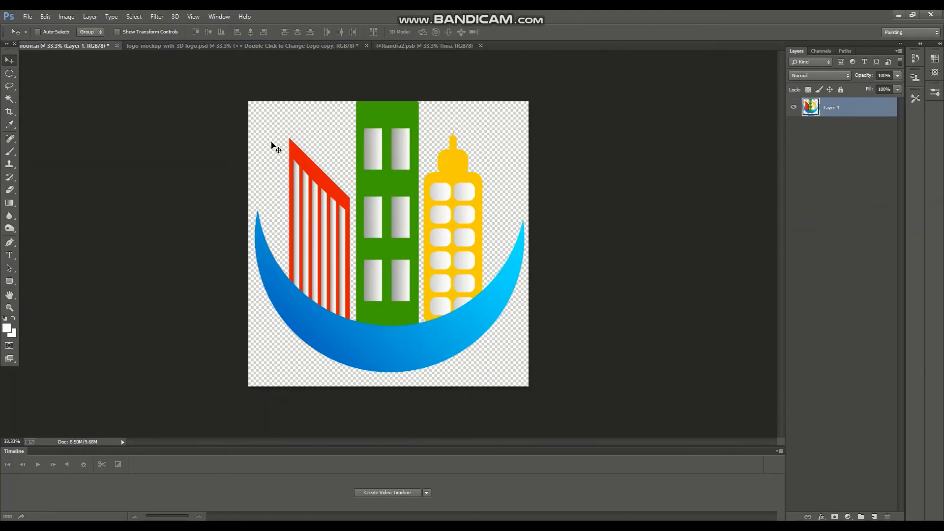
pyautogui.moveTo(273, 144); pyautogui.dragTo(384, 219)
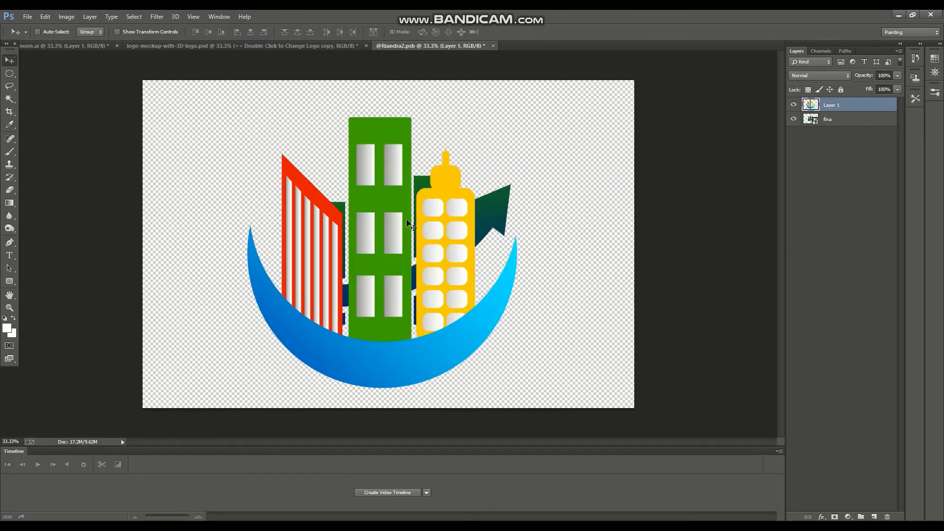
pyautogui.click(794, 119)
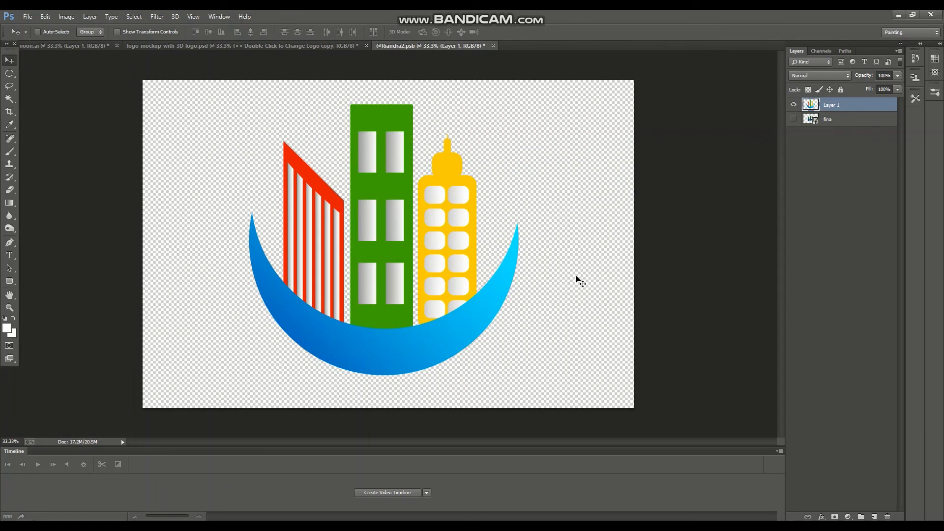
pyautogui.hotkey('ctrl', 's')
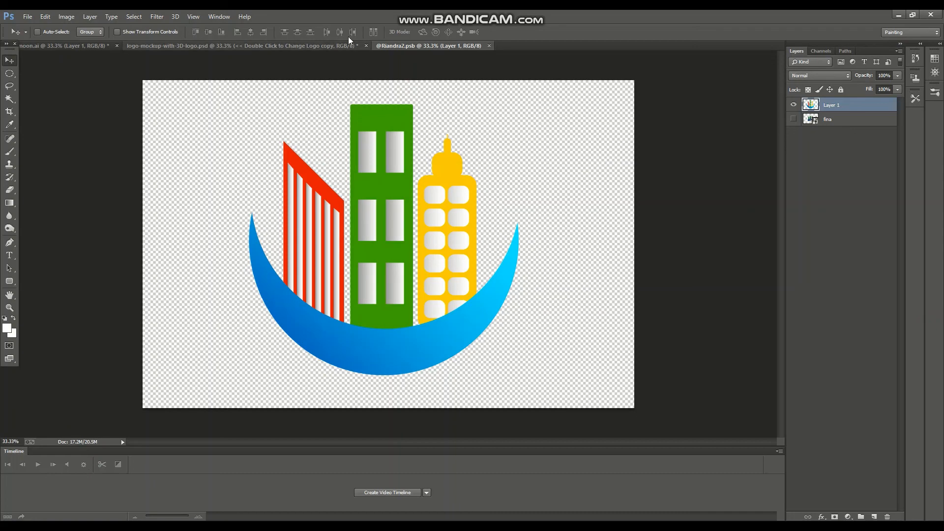
# Step: In the mockup document, adjust the FX Light group's fill and set the FX Logo group's fill to 88%
pyautogui.click(327, 46)
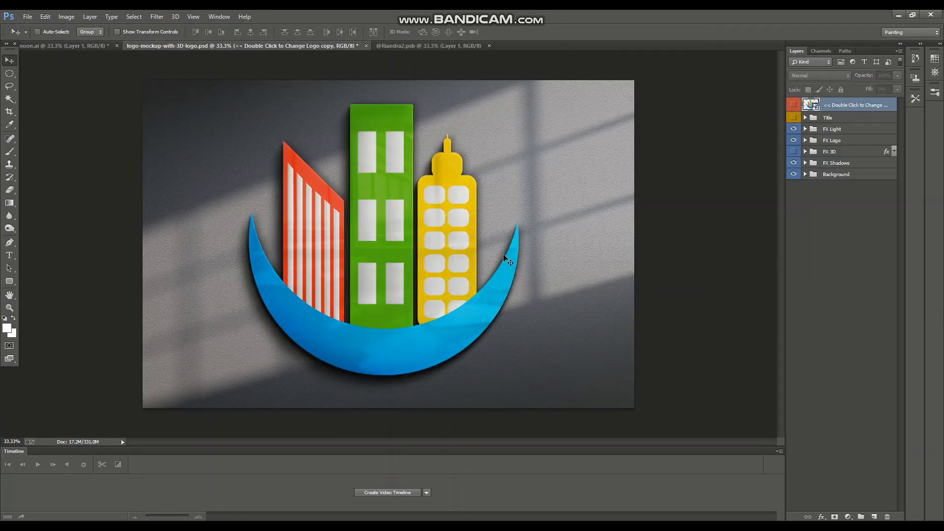
pyautogui.hotkey('ctrl', '-')
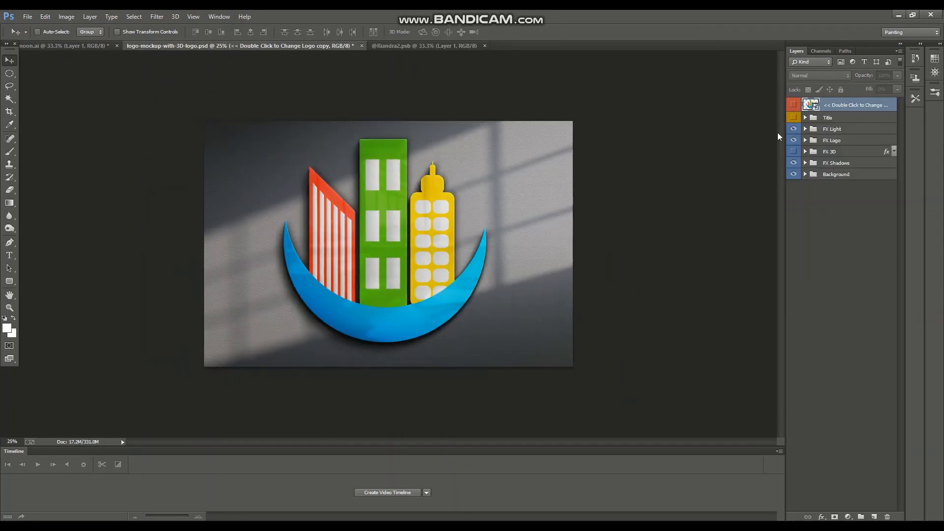
pyautogui.click(833, 128)
pyautogui.moveTo(898, 89)
pyautogui.mouseDown()
pyautogui.moveTo(879, 101)
pyautogui.moveTo(831, 101)
pyautogui.moveTo(901, 104)
pyautogui.mouseUp()
pyautogui.click(841, 140)
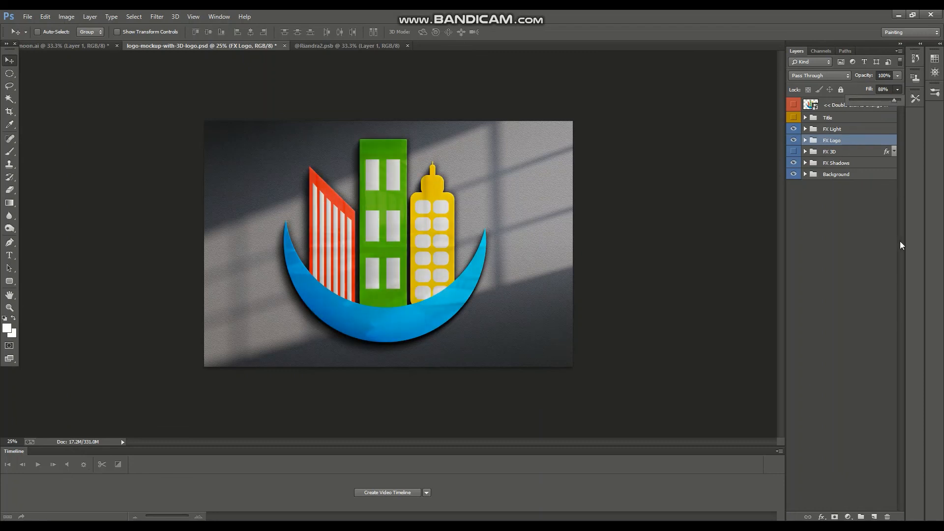